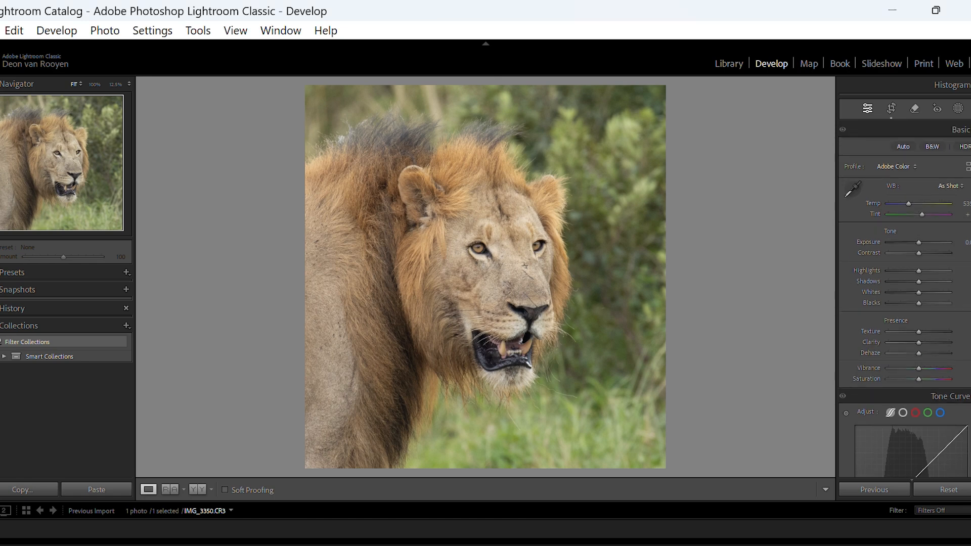
Lower the photo's overall highlights and whites, and reduce the exposure slightly
scroll(930, 273, down, 2)
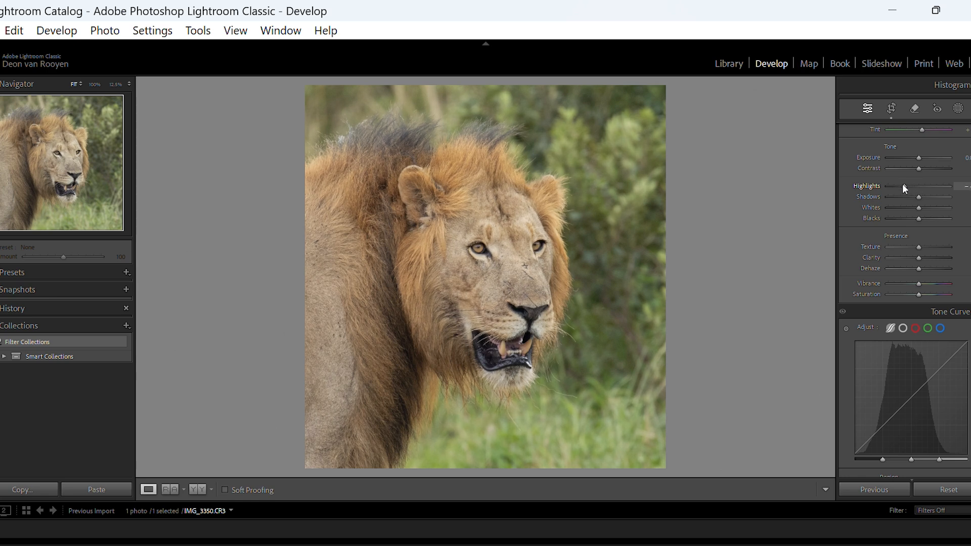
scroll(918, 277, up, 2)
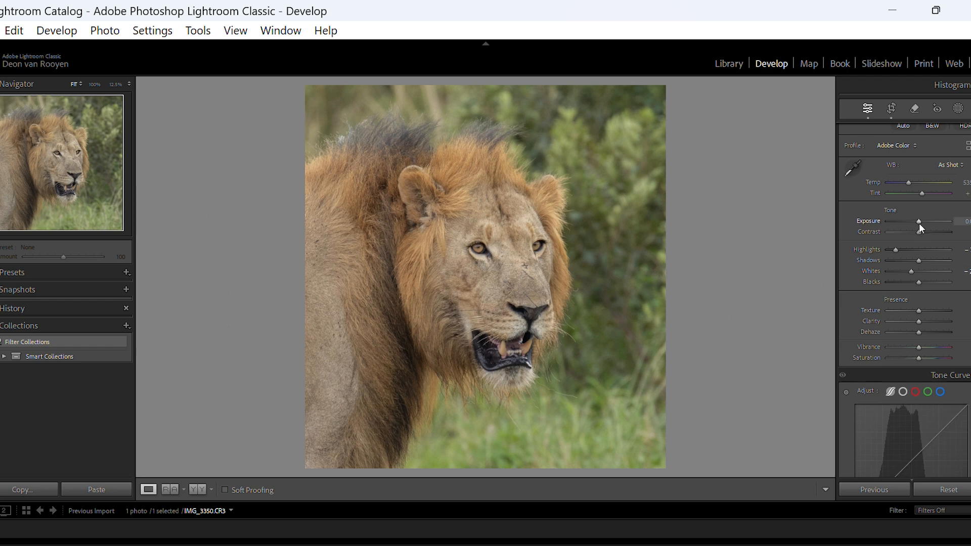
drag(918, 222, 917, 222)
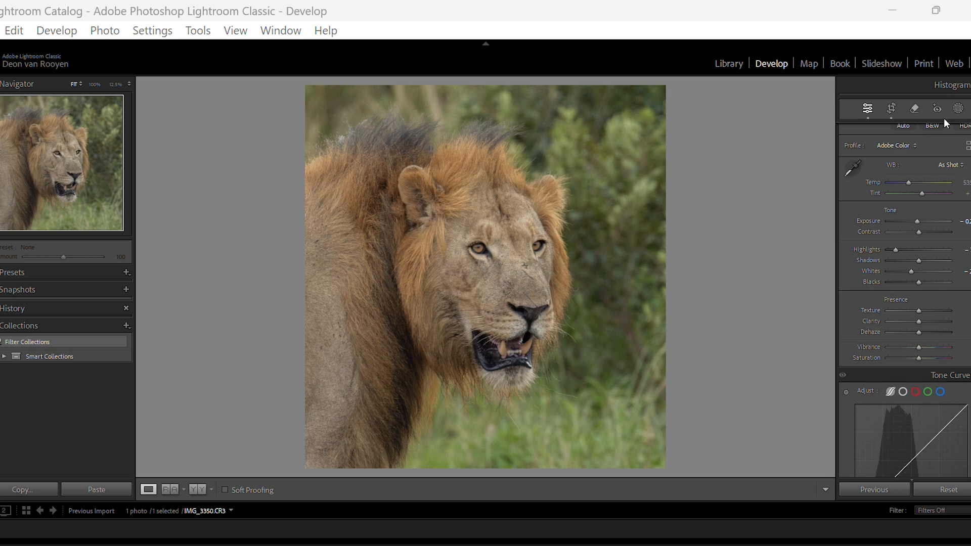
Create a background mask and strongly reduce its saturation to mute the greenery behind the lion
click(959, 108)
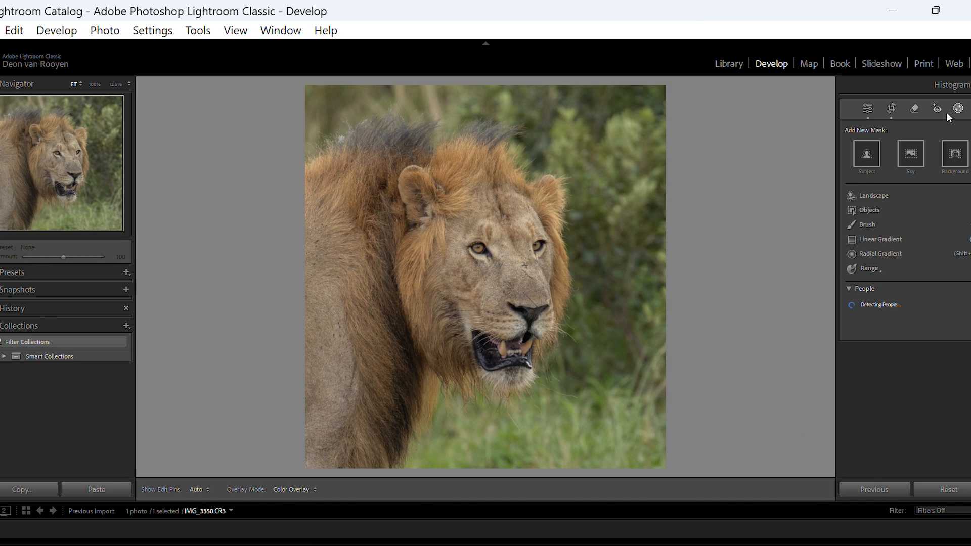
click(955, 161)
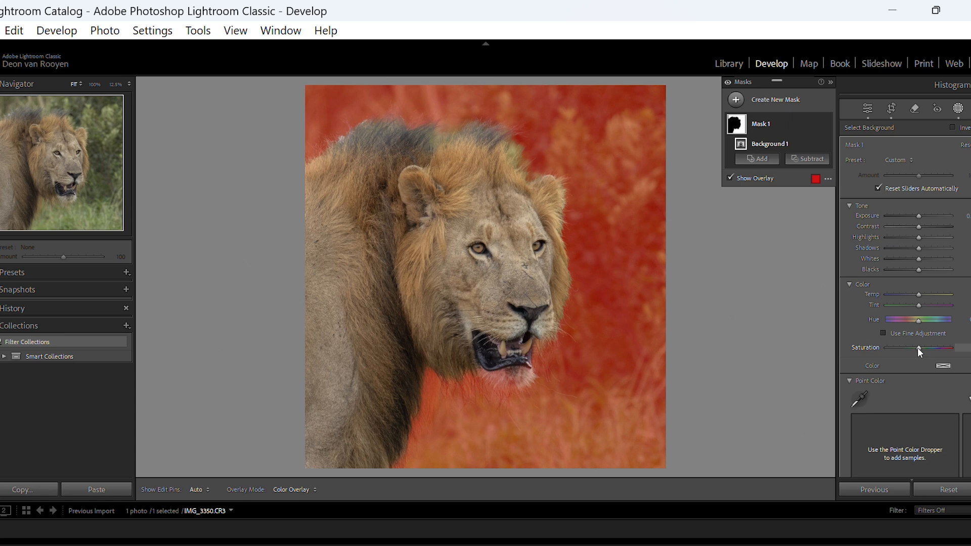
drag(918, 348, 908, 347)
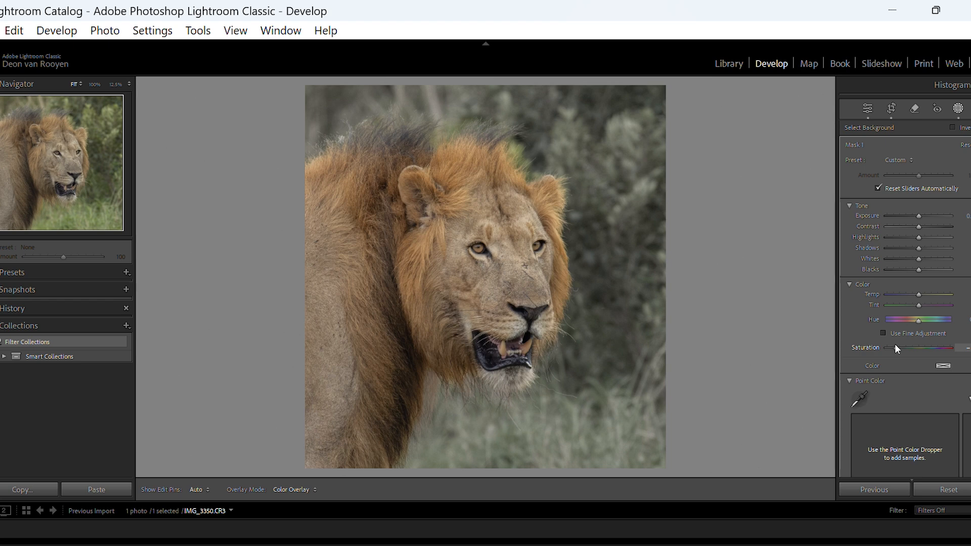
drag(894, 344, 900, 346)
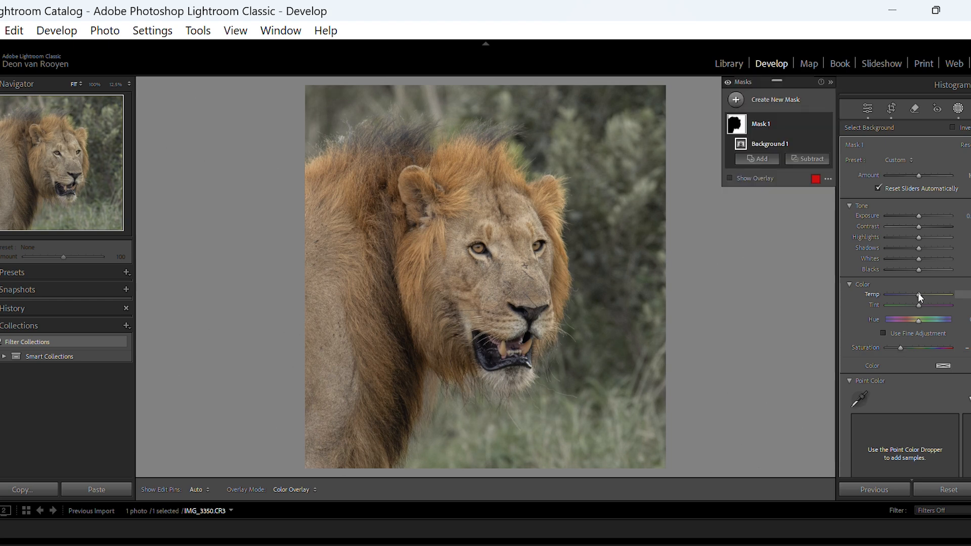
Cool the background mask's temperature slightly and lower its exposure to darken the foliage
drag(918, 293, 917, 294)
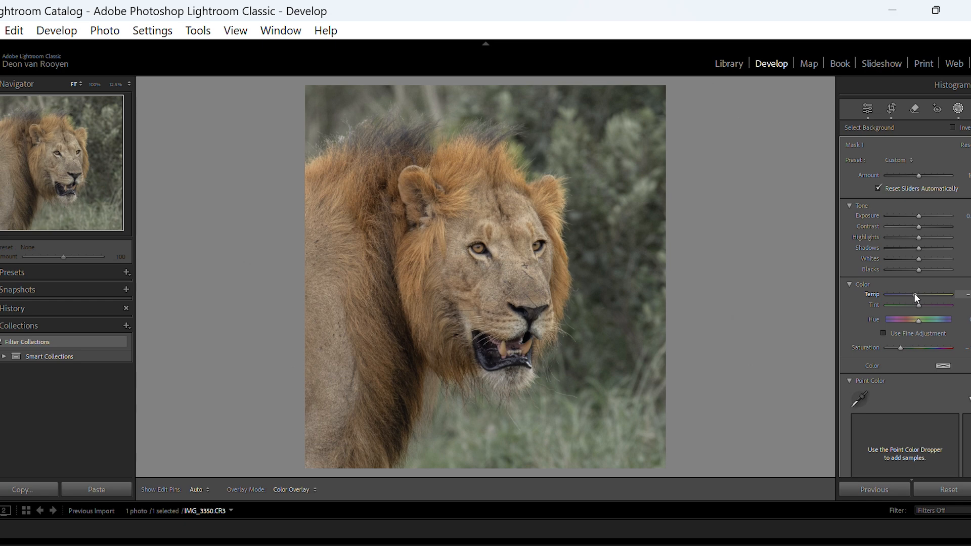
drag(914, 293, 915, 293)
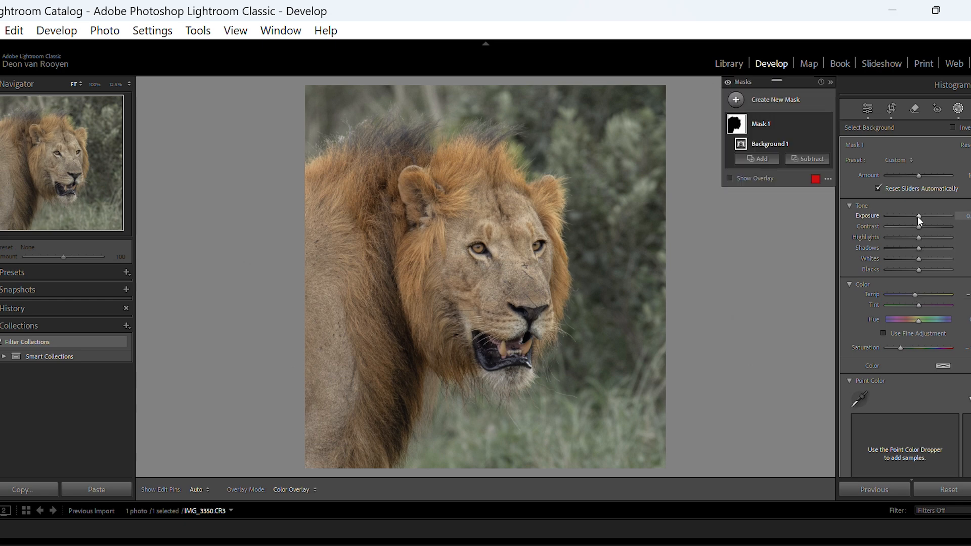
drag(918, 217, 915, 215)
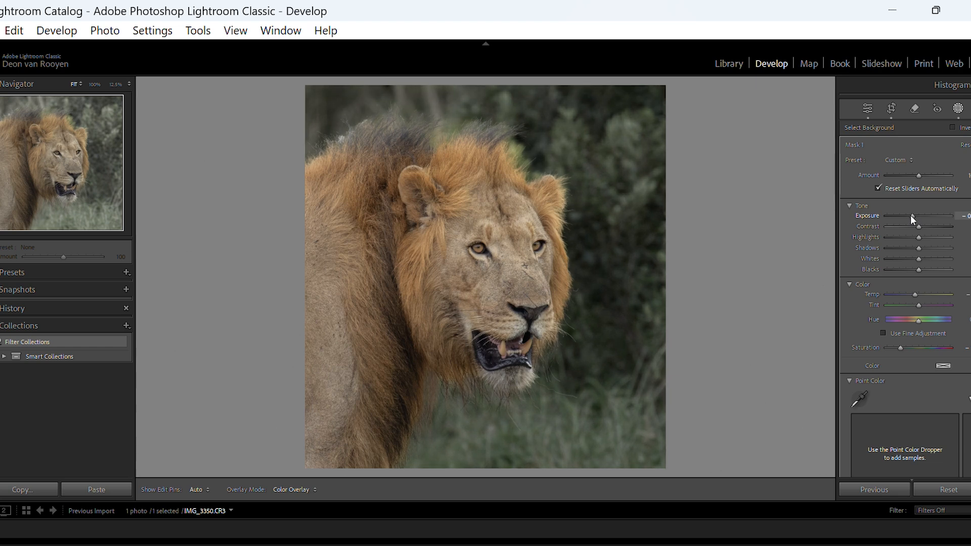
drag(911, 216, 911, 215)
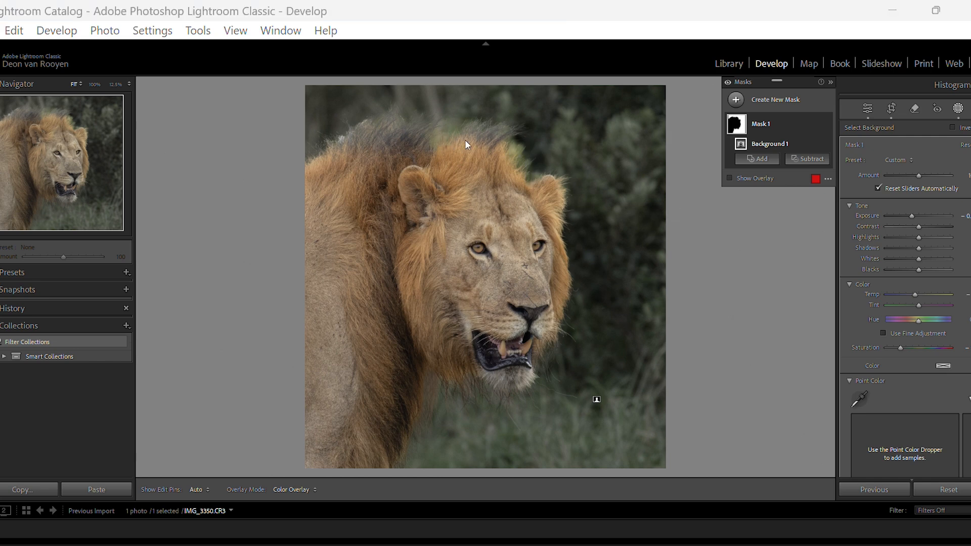
Add a brush to the background mask and paint over the missed greenery around the top of the mane with a larger, denser brush
click(759, 159)
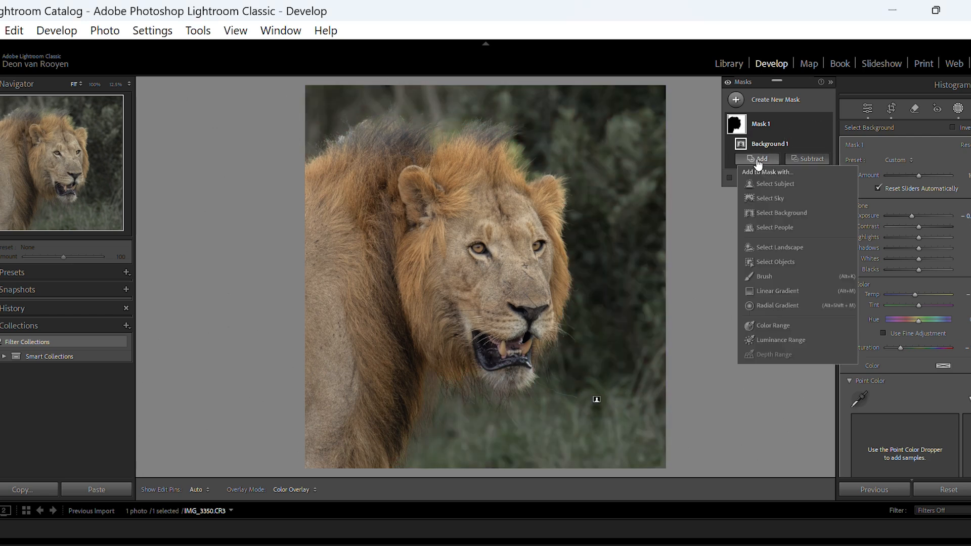
click(765, 276)
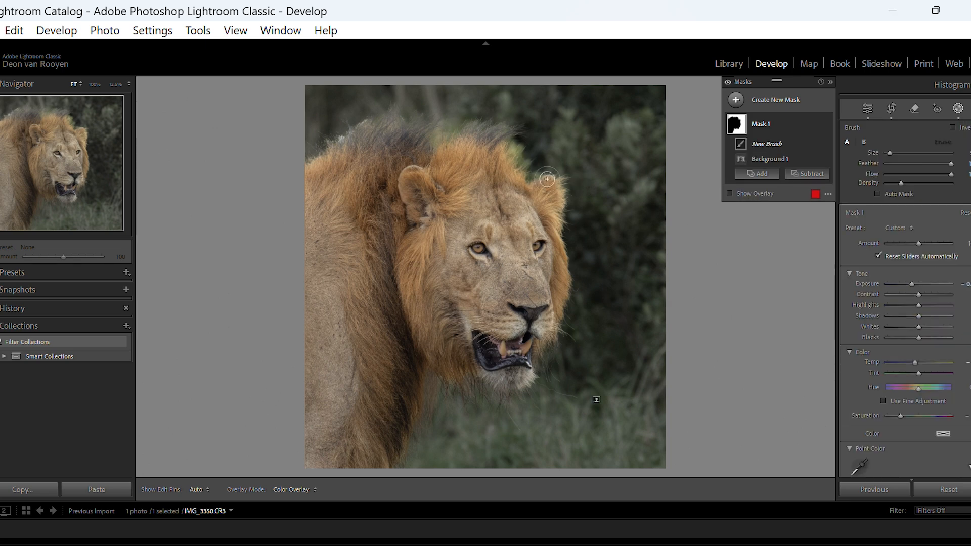
scroll(507, 161, up, 3)
scroll(507, 160, up, 1)
scroll(506, 161, up, 2)
scroll(507, 161, down, 3)
scroll(507, 161, up, 1)
key(h)
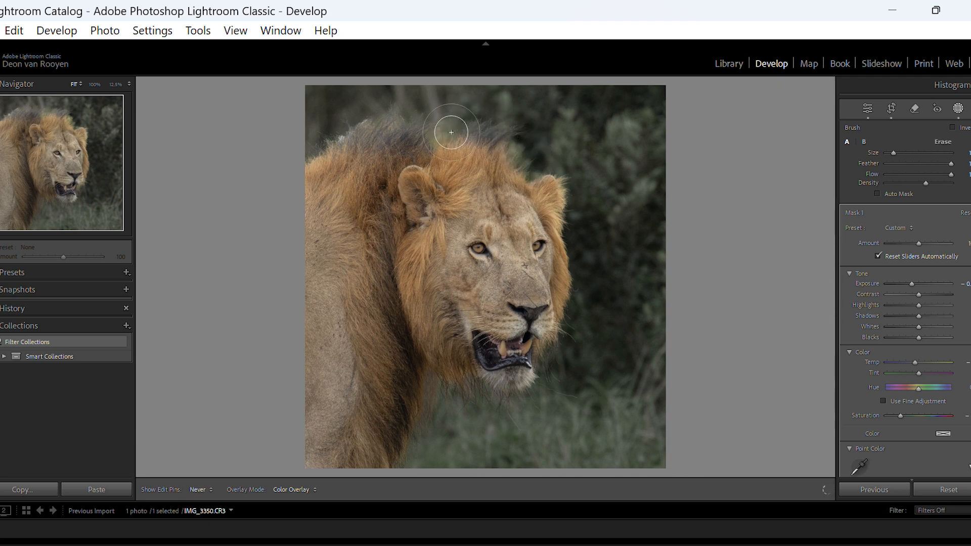
key(h)
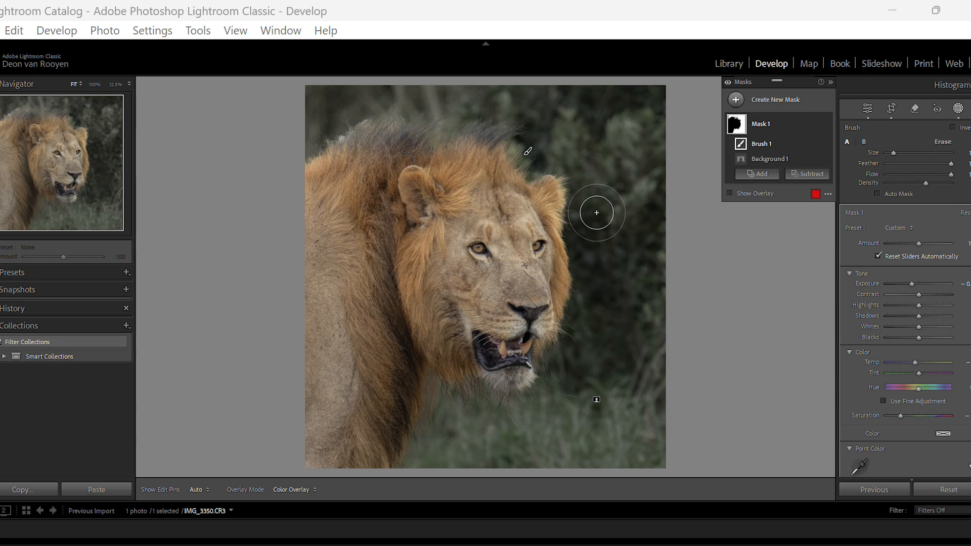
Create a radial gradient mask as an upright oval and centre it over the lion's face
click(736, 99)
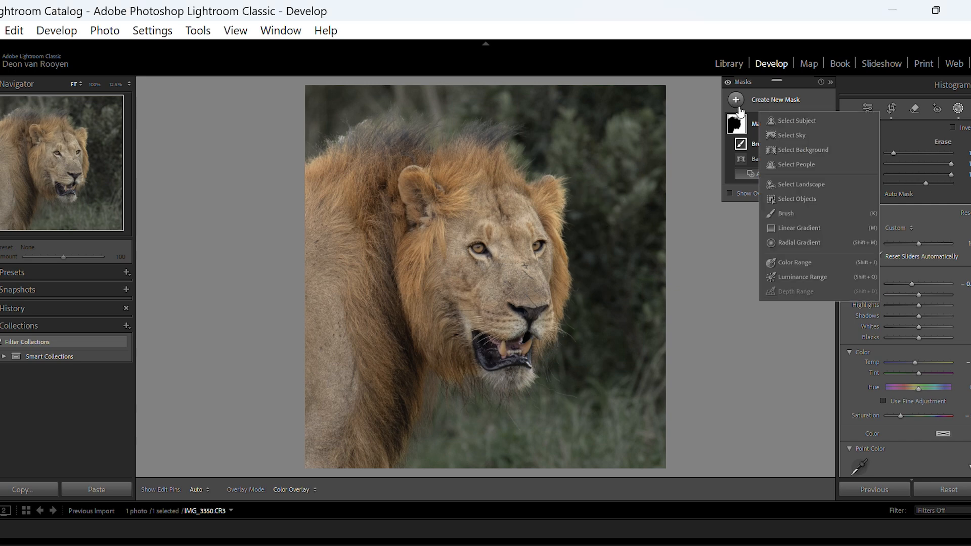
click(796, 242)
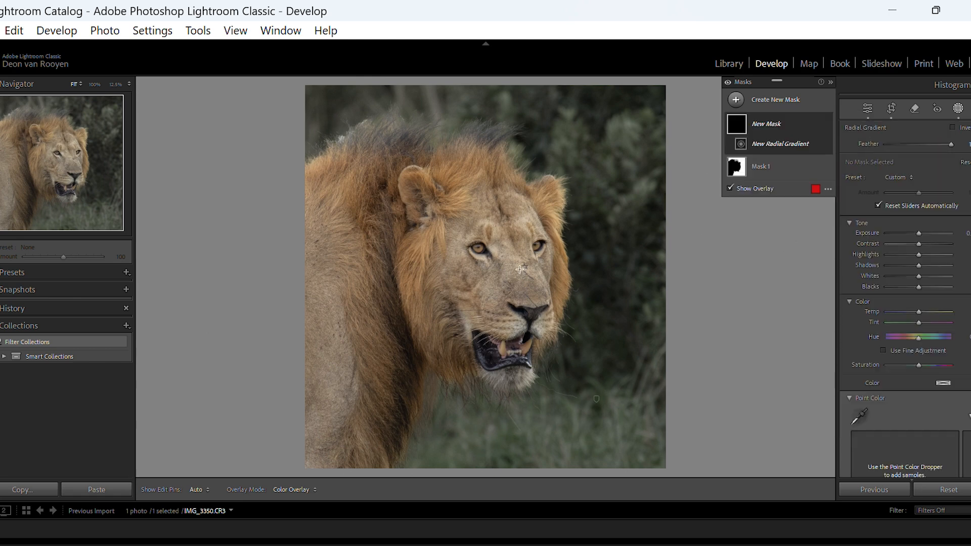
drag(447, 177, 540, 320)
mouse_move(447, 176)
mouse_down()
mouse_move(510, 275)
mouse_move(491, 243)
mouse_move(508, 267)
mouse_up()
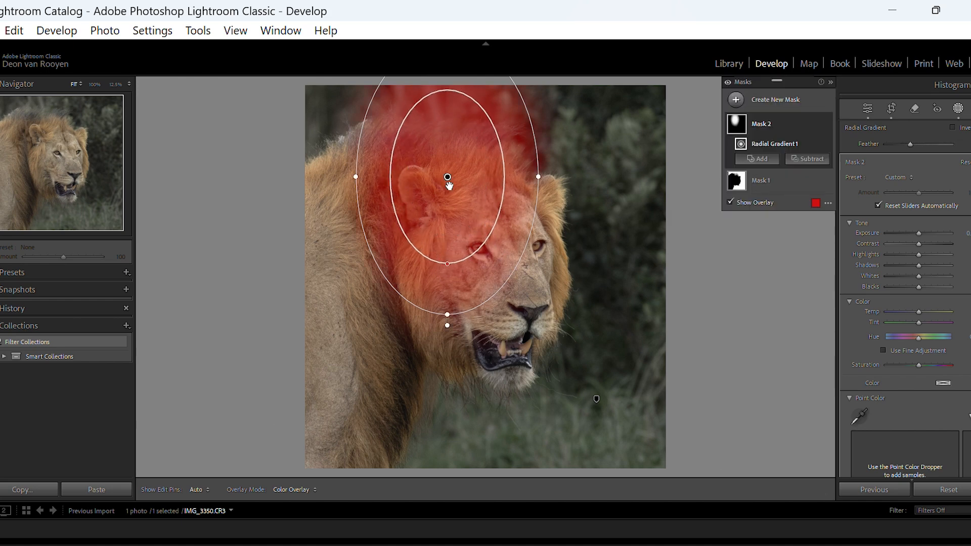
drag(446, 180, 505, 267)
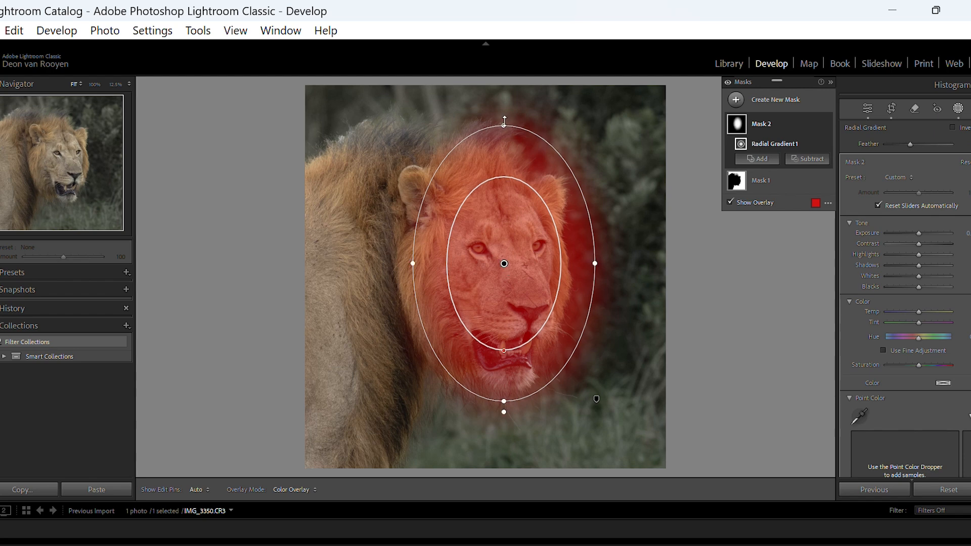
Tilt, widen and reposition the radial gradient so that it follows the angle of the lion's head
drag(500, 118, 454, 125)
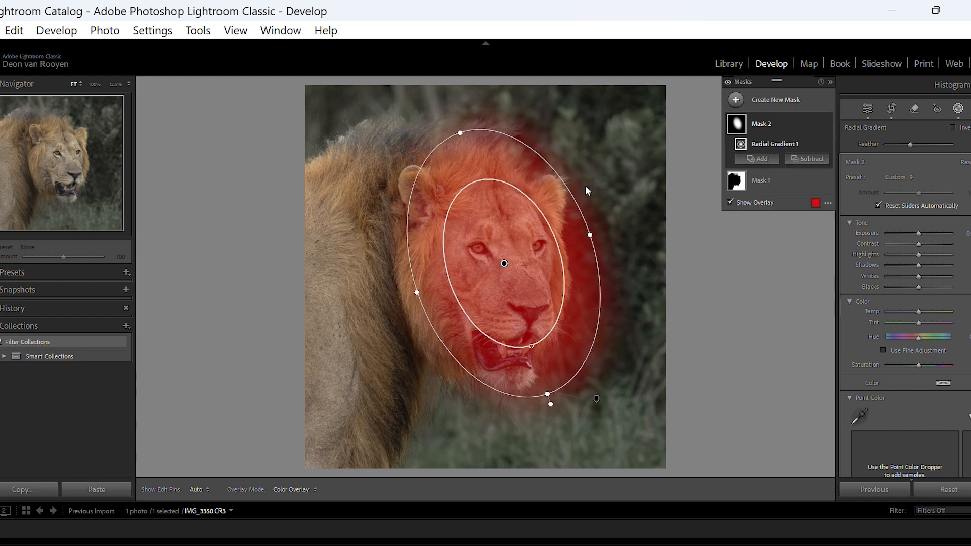
drag(511, 258, 521, 251)
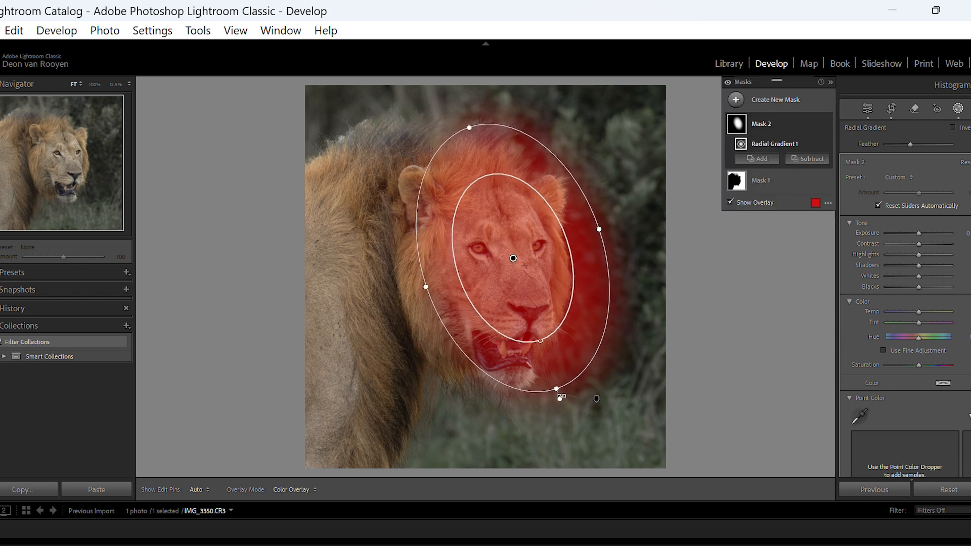
drag(563, 397, 546, 407)
drag(535, 291, 530, 297)
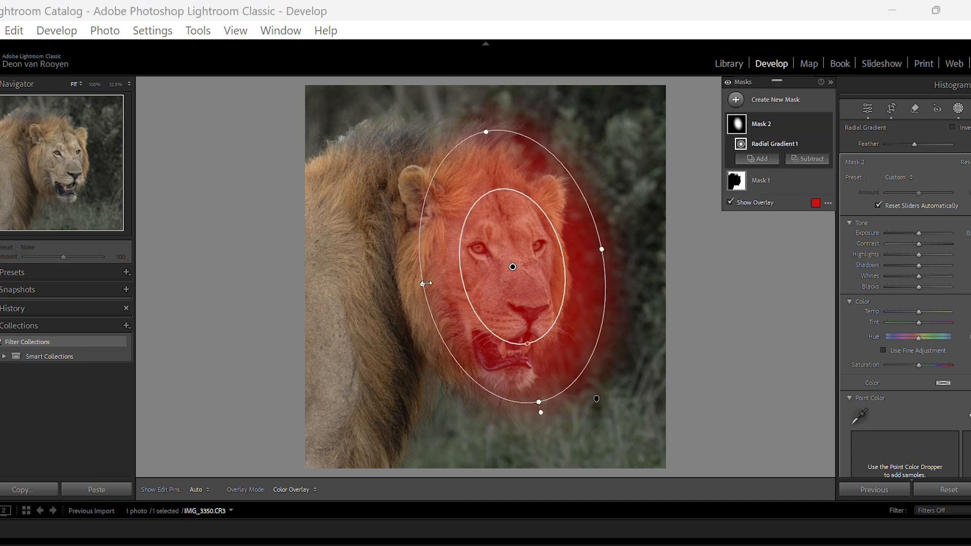
drag(422, 284, 415, 286)
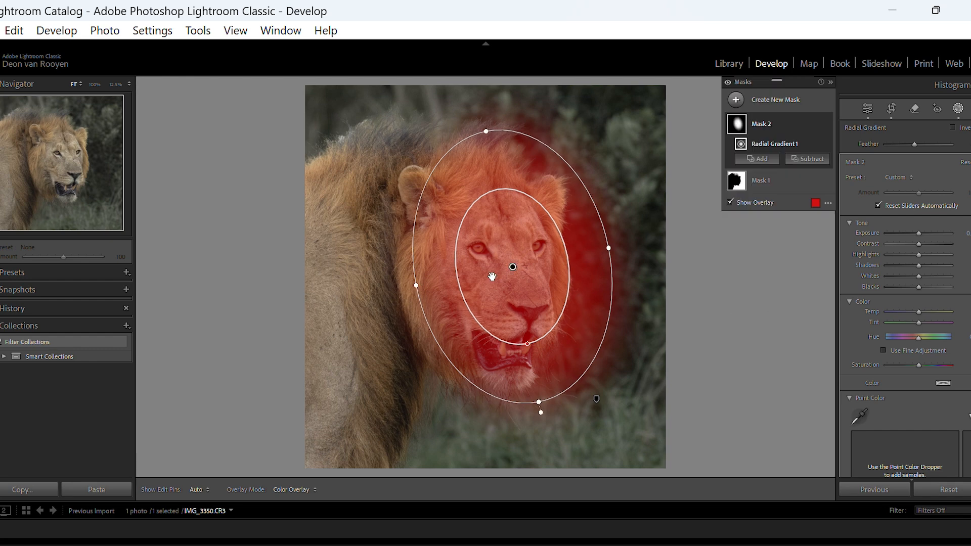
drag(511, 267, 504, 273)
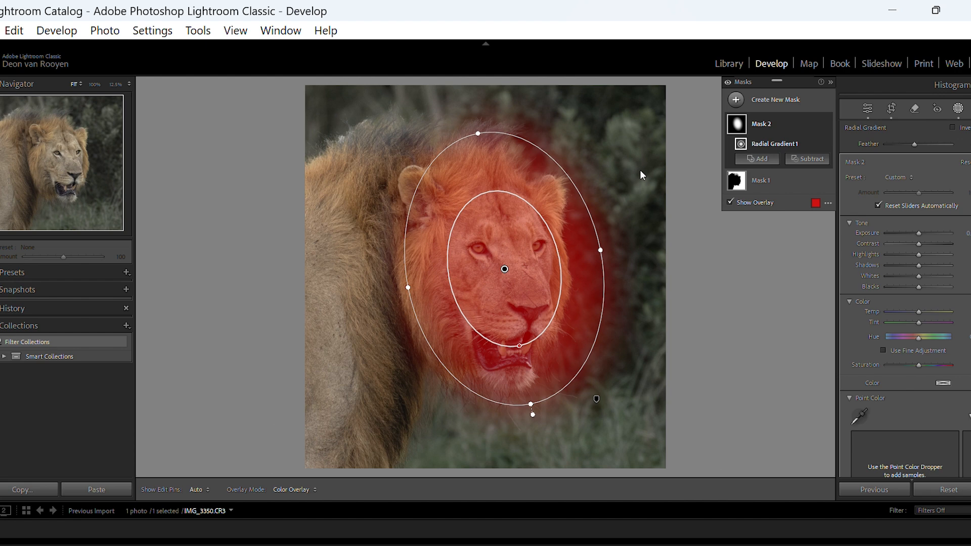
Invert the radial gradient mask and lower its exposure to darken everything around the lion's face
right_click(817, 128)
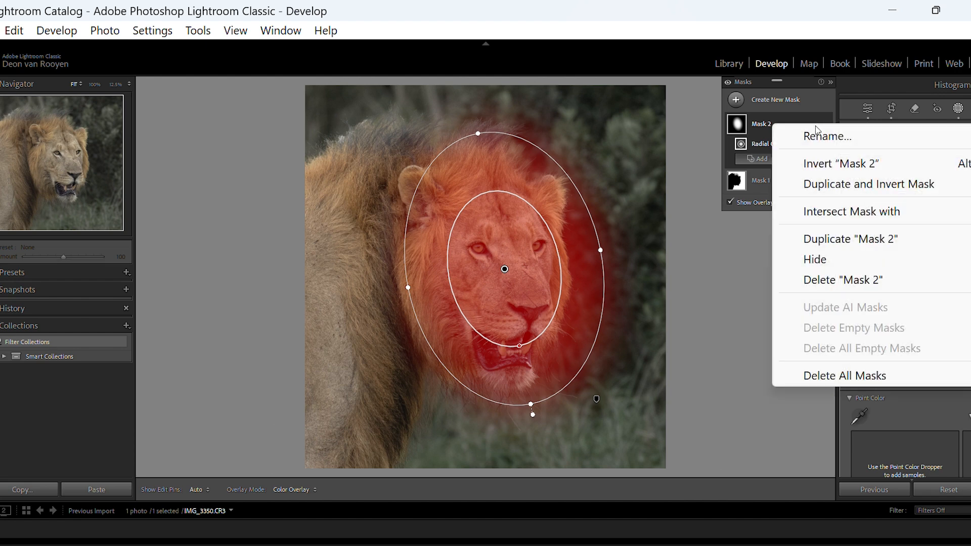
click(821, 168)
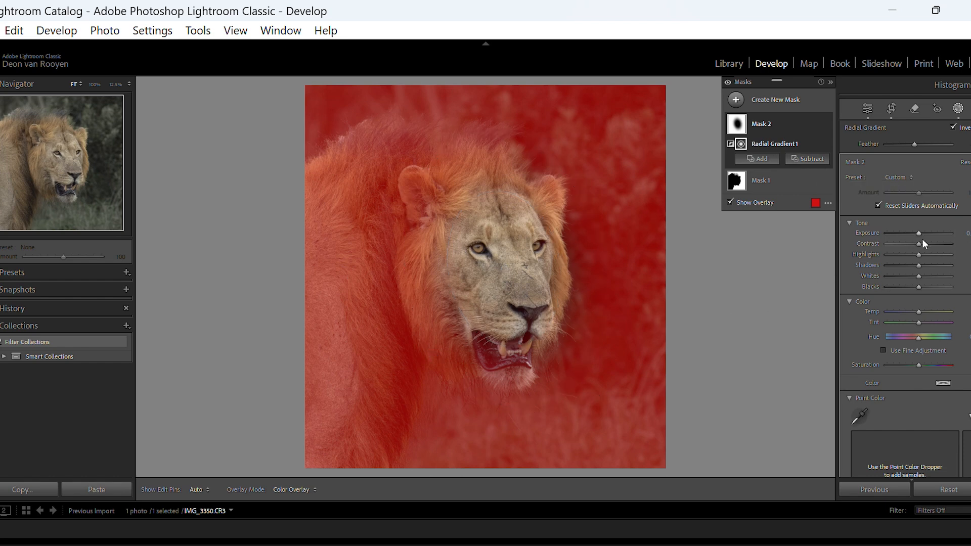
drag(918, 232, 912, 232)
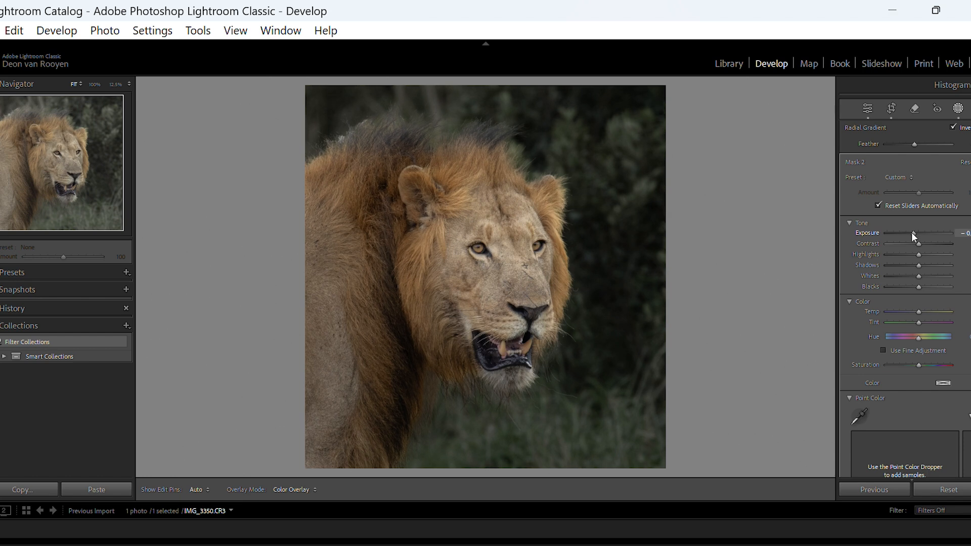
drag(913, 236, 913, 236)
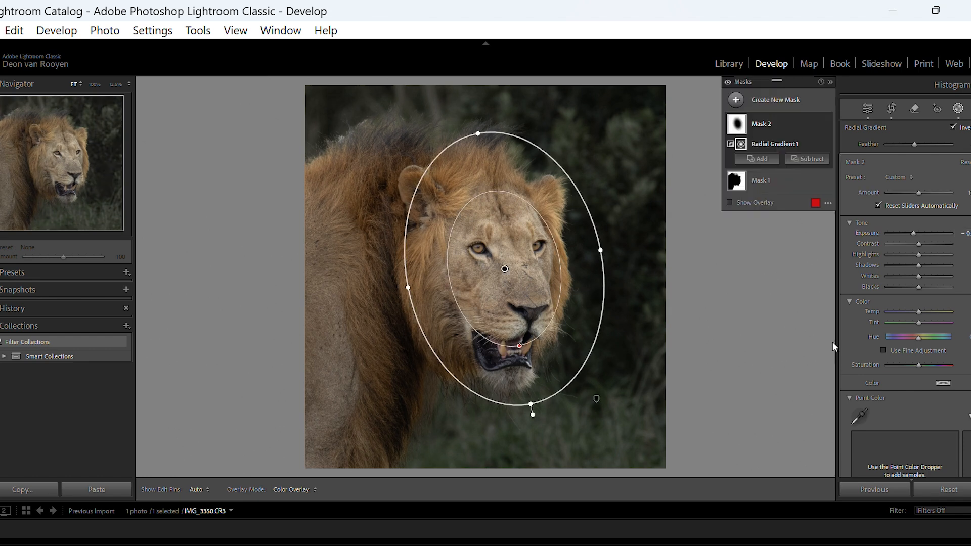
Create a Select Subject mask of the lion and slightly lower its exposure and blacks
click(736, 100)
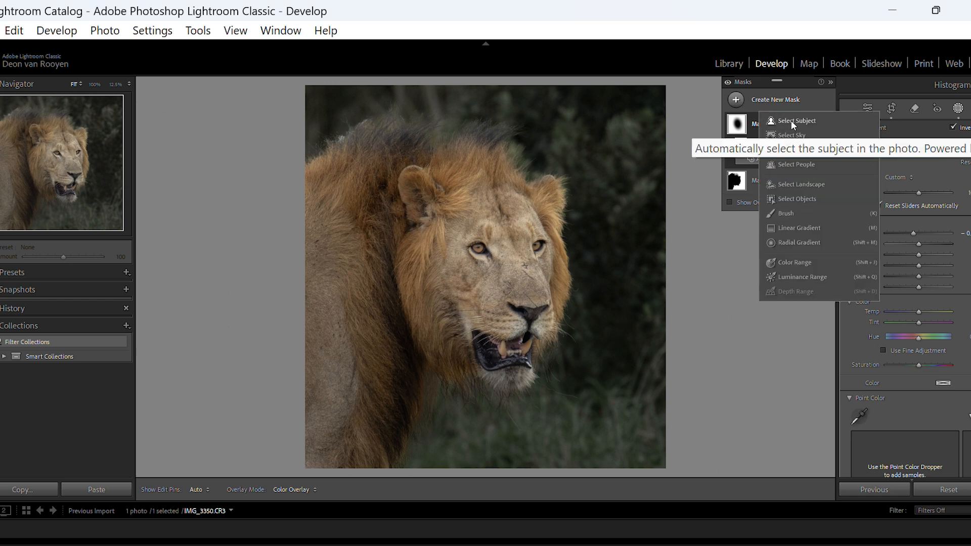
click(792, 122)
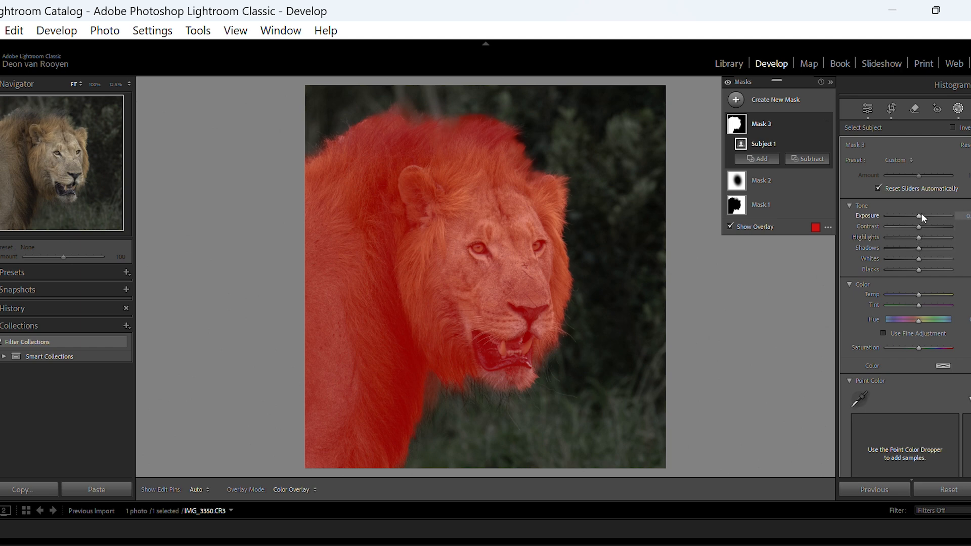
drag(918, 217, 916, 217)
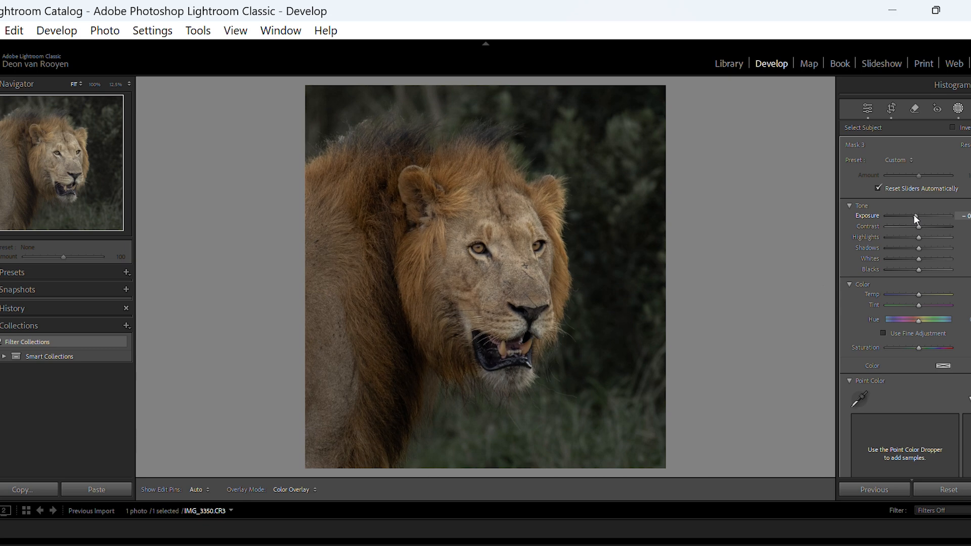
drag(913, 215, 912, 214)
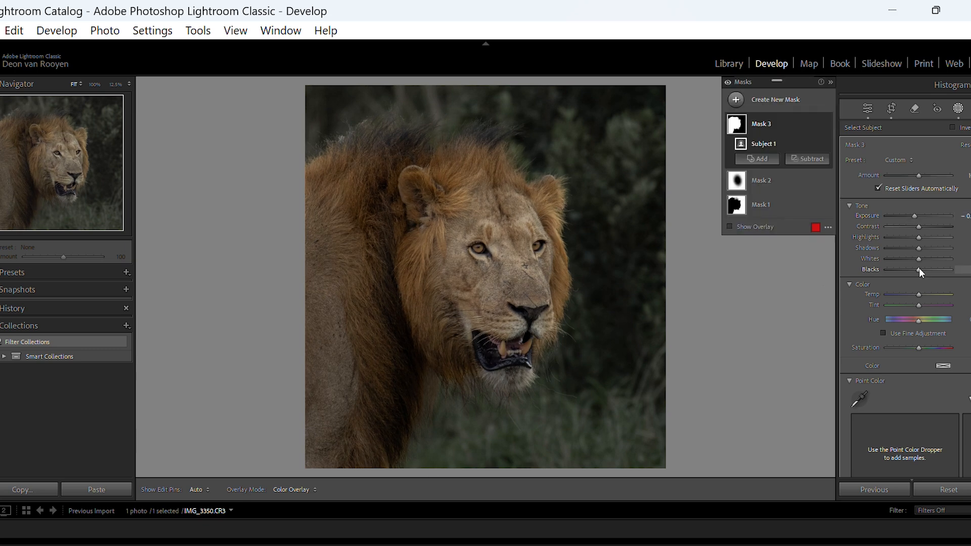
drag(918, 269, 917, 269)
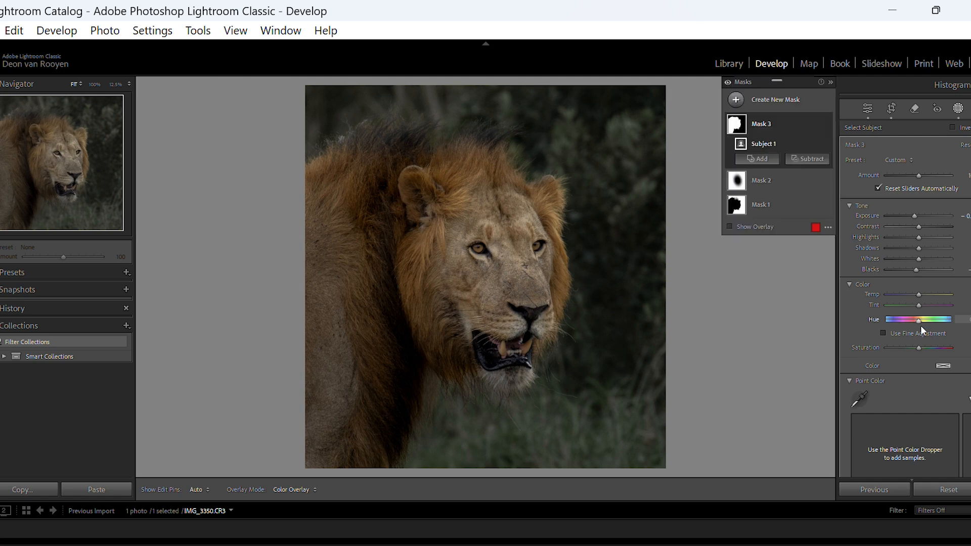
Raise the texture slightly and reduce the clarity a little in the lion's subject mask
scroll(934, 353, down, 2)
scroll(934, 353, down, 5)
scroll(934, 354, down, 2)
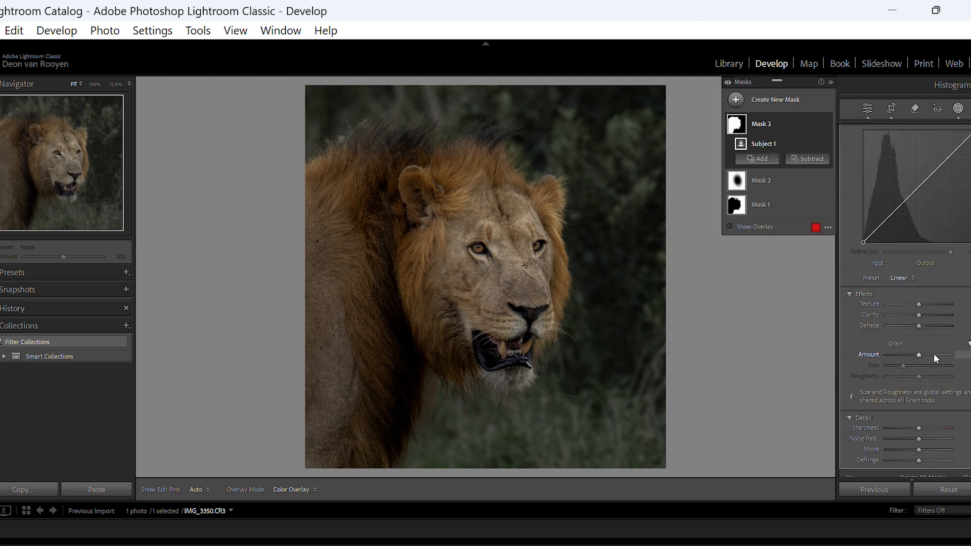
drag(920, 304, 918, 314)
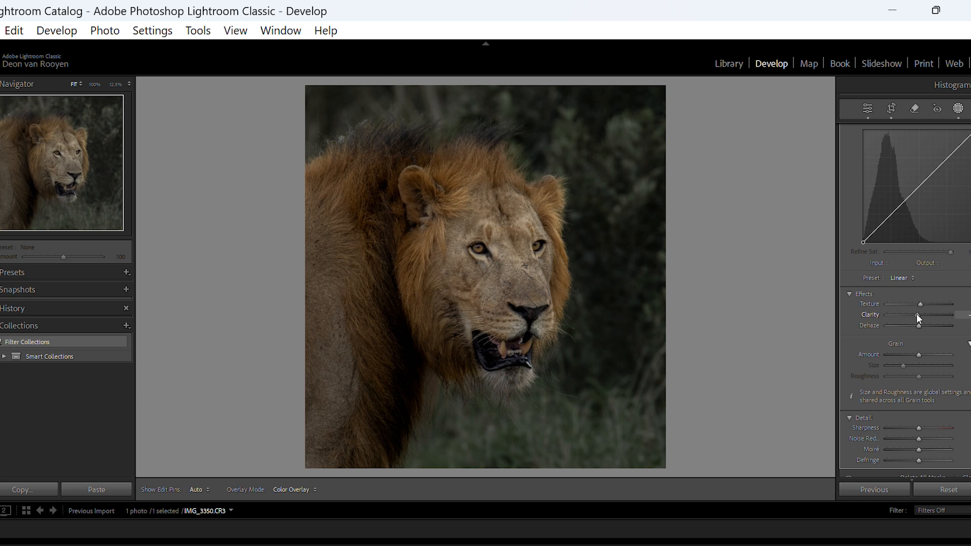
Fine-tune the clarity and slightly lower the dehaze in the lion's subject mask
drag(918, 314, 918, 315)
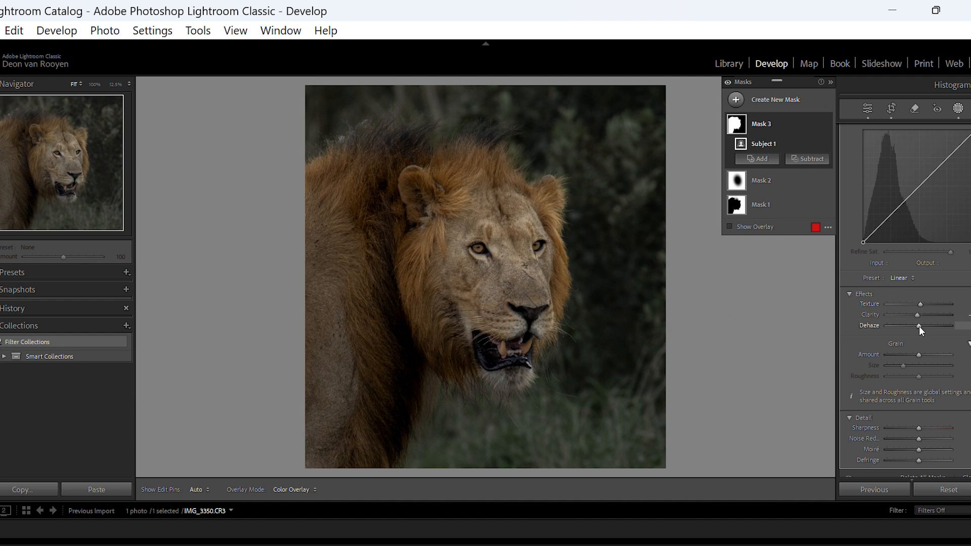
drag(919, 326, 918, 325)
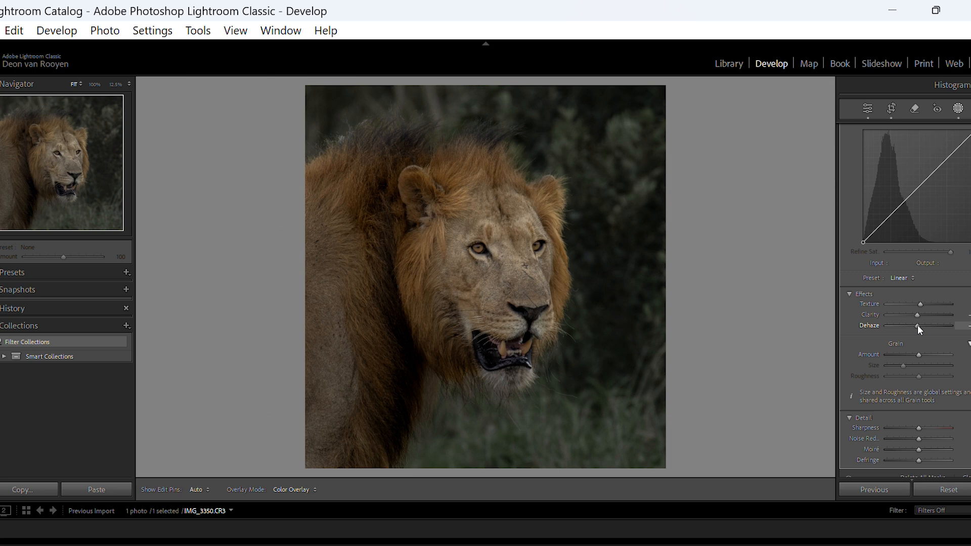
drag(918, 325, 918, 326)
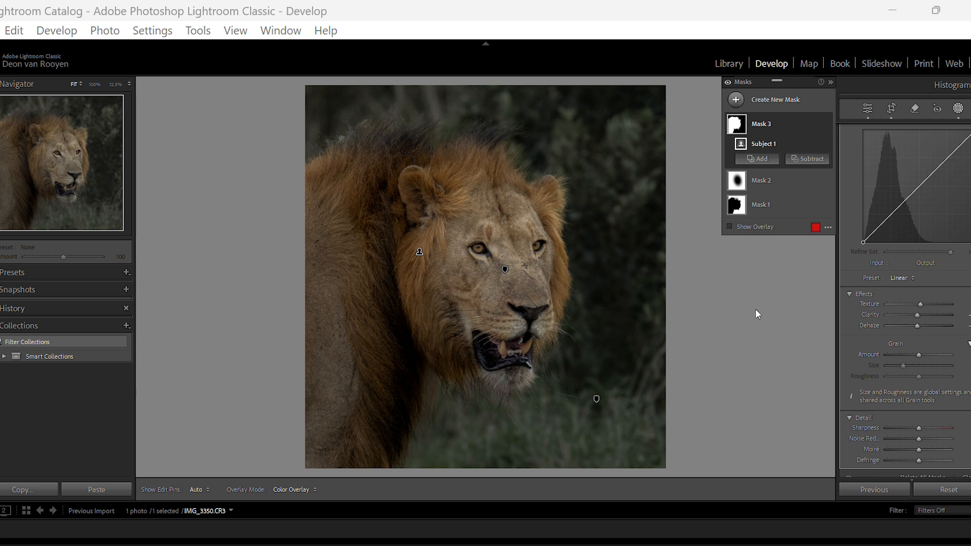
Slightly lower the blacks in the background mask and fine-tune its exposure and color temperature
click(741, 204)
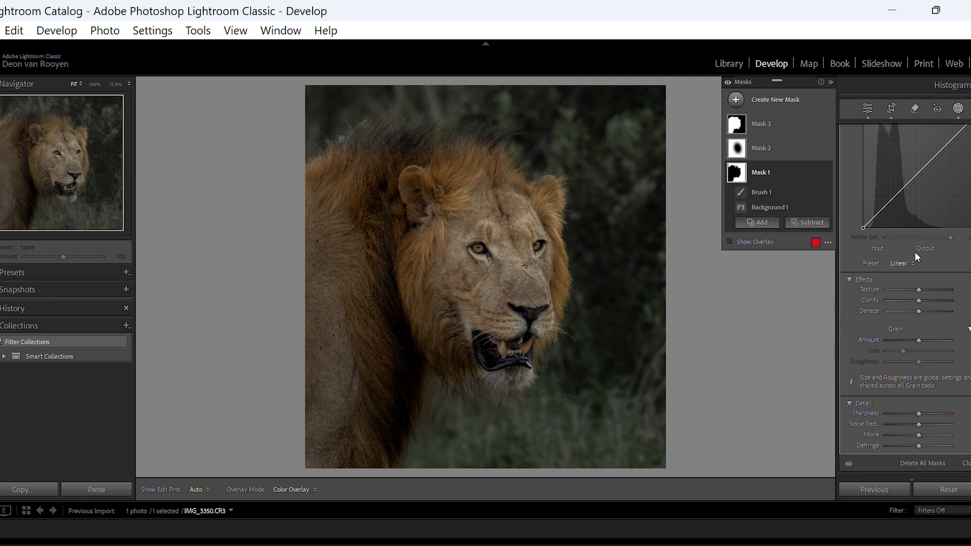
scroll(915, 252, up, 10)
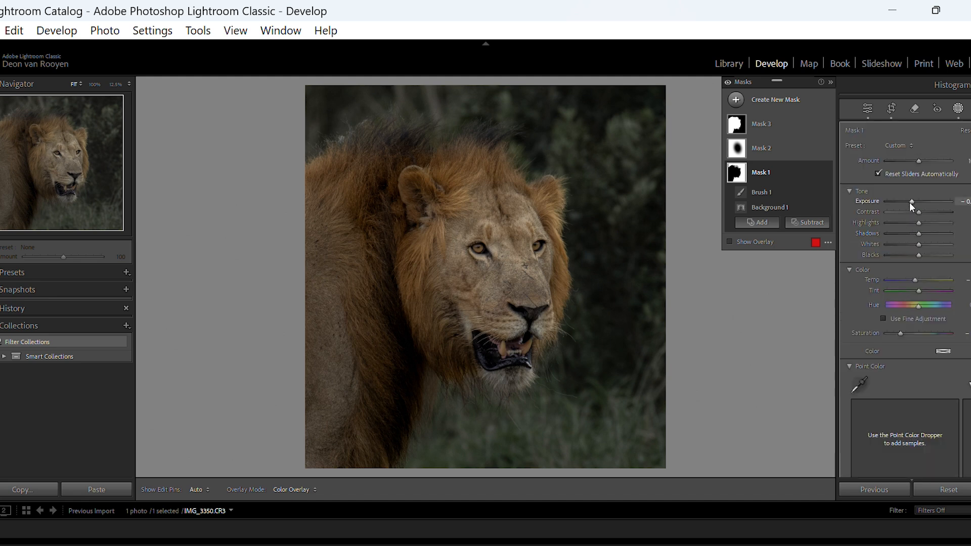
drag(919, 255, 919, 255)
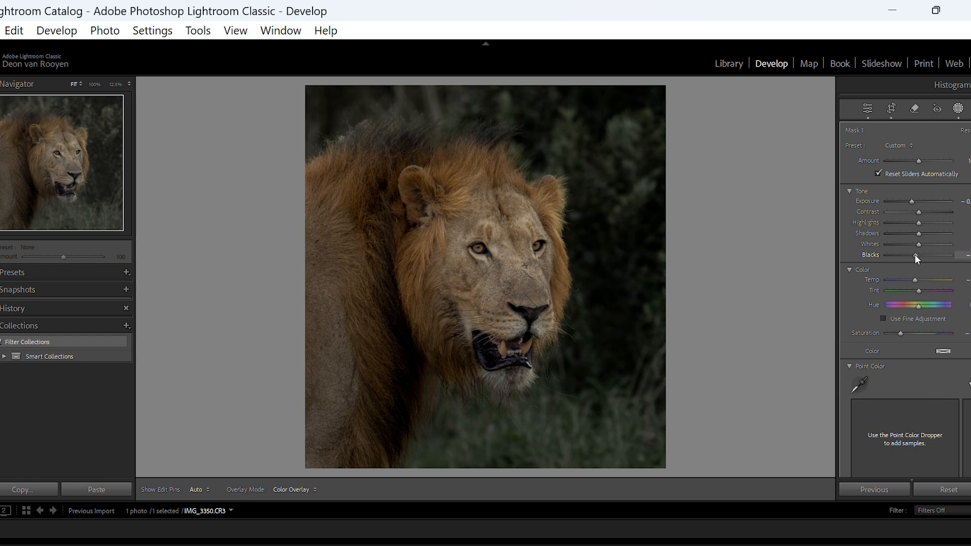
drag(915, 255, 916, 255)
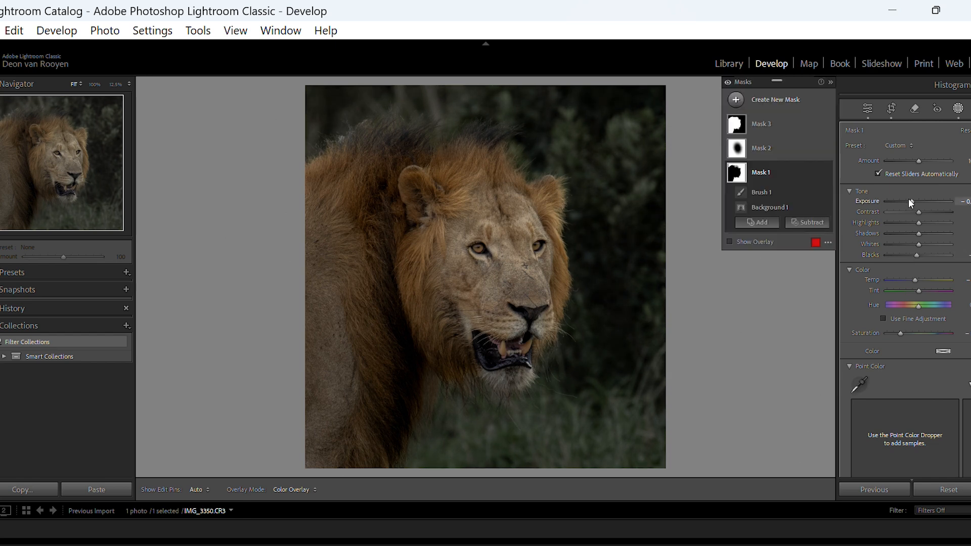
drag(912, 201, 911, 201)
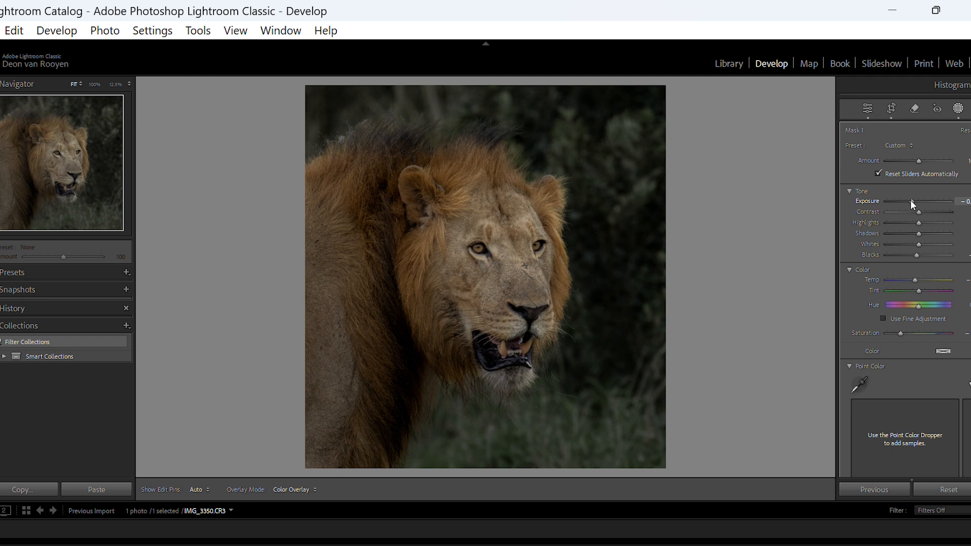
drag(911, 201, 910, 201)
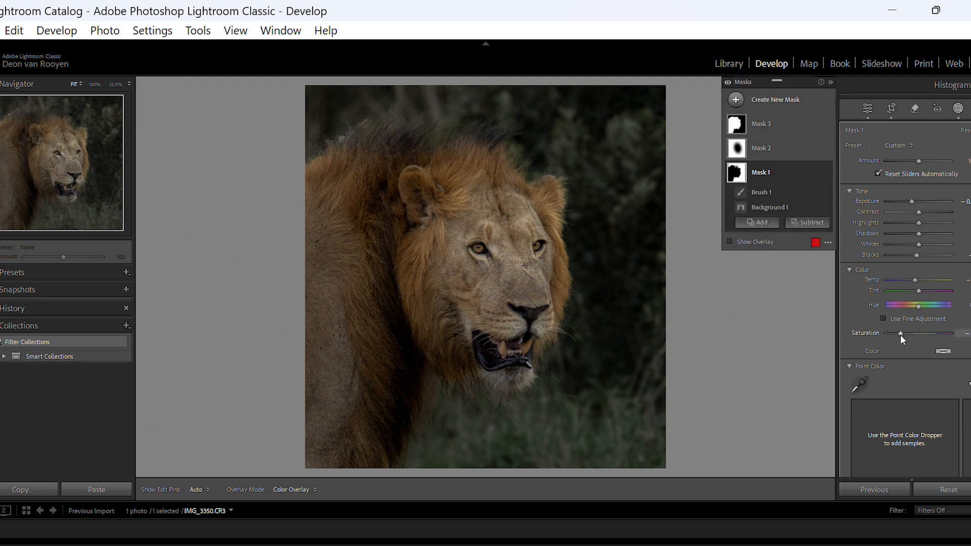
drag(915, 278, 915, 278)
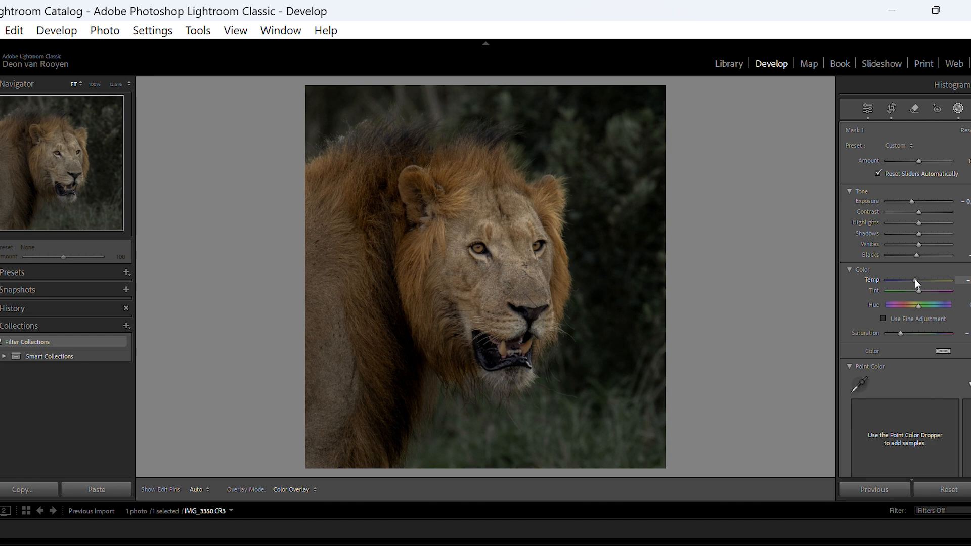
drag(915, 278, 914, 278)
Soften the background mask by strongly reducing its clarity and slightly lowering its texture and dehaze
scroll(903, 399, down, 6)
scroll(901, 398, down, 2)
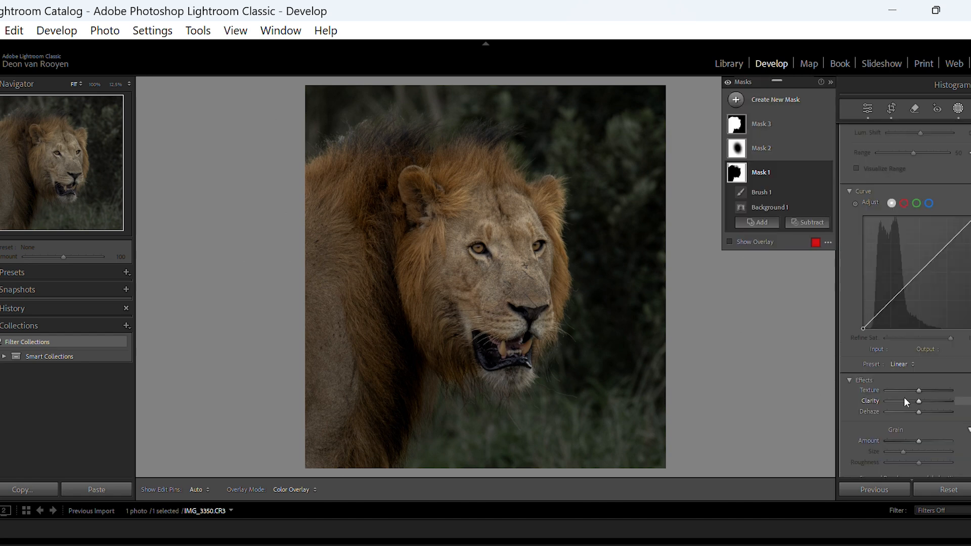
drag(918, 400, 918, 401)
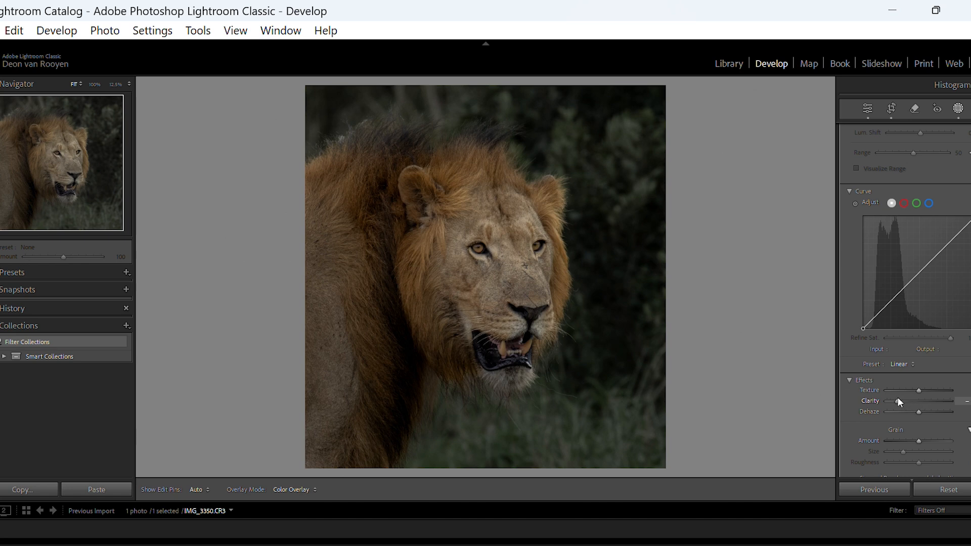
drag(899, 401, 914, 390)
drag(912, 387, 919, 411)
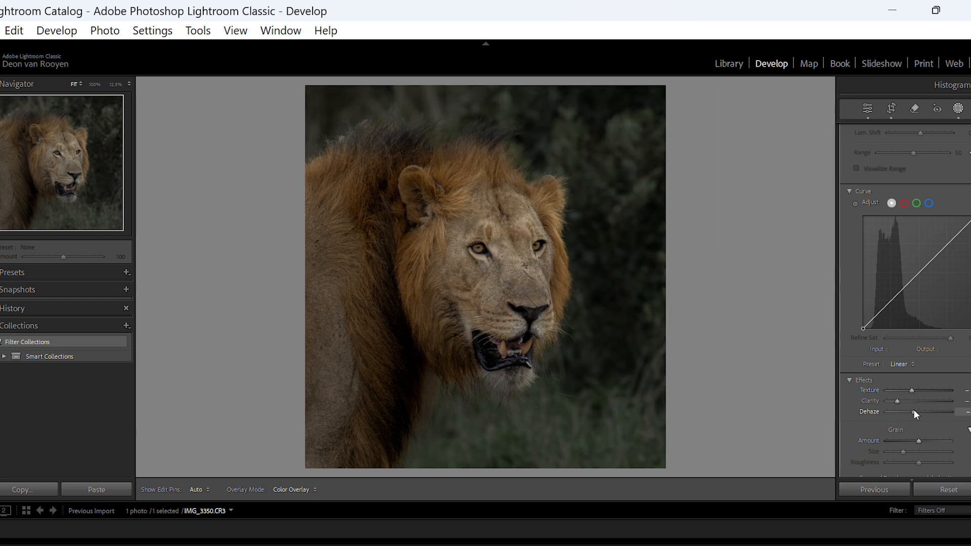
drag(914, 411, 915, 411)
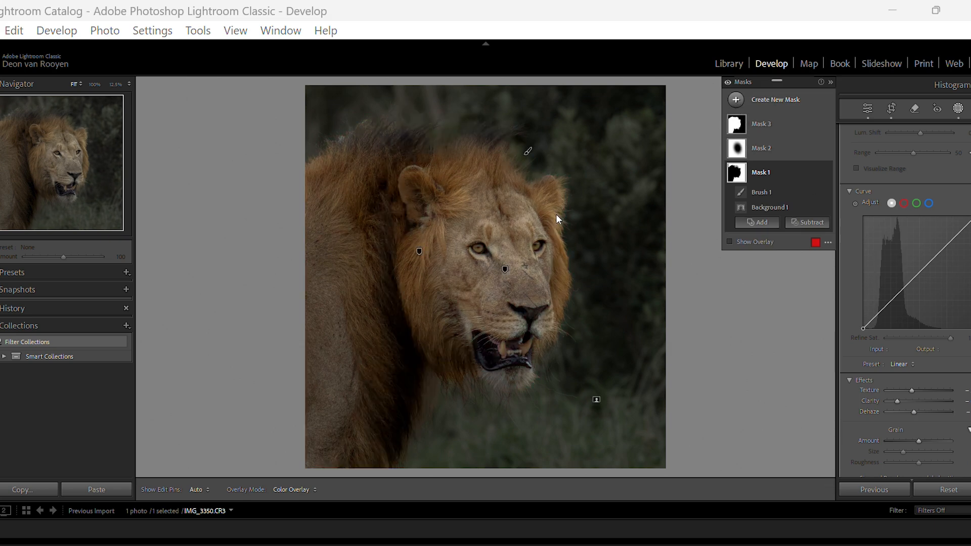
Create a new radial gradient mask and center it roughly over the lion's head
click(736, 100)
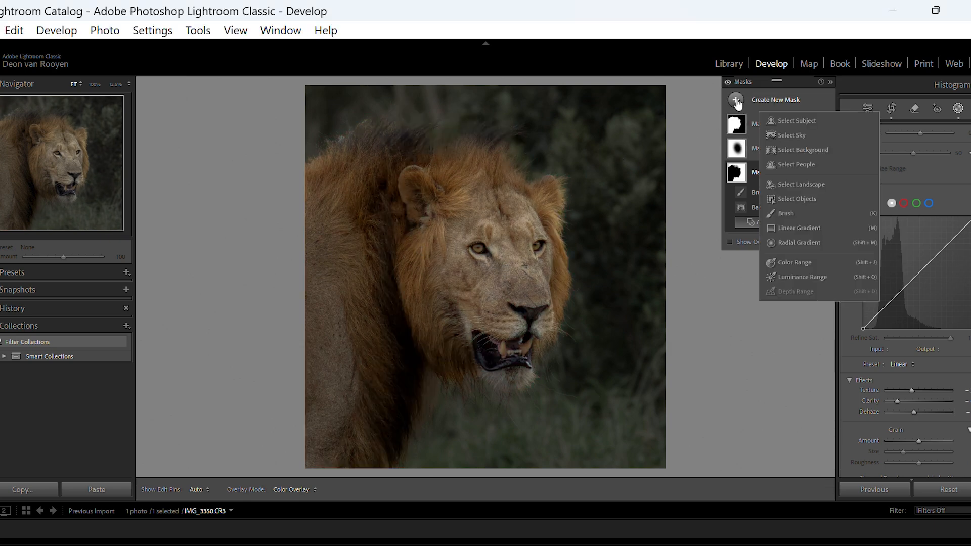
click(799, 243)
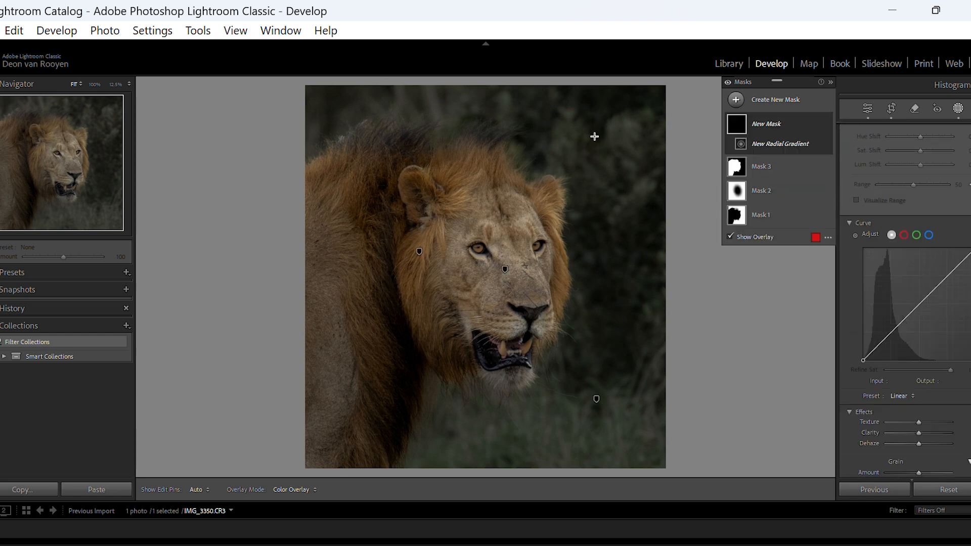
drag(594, 137, 433, 304)
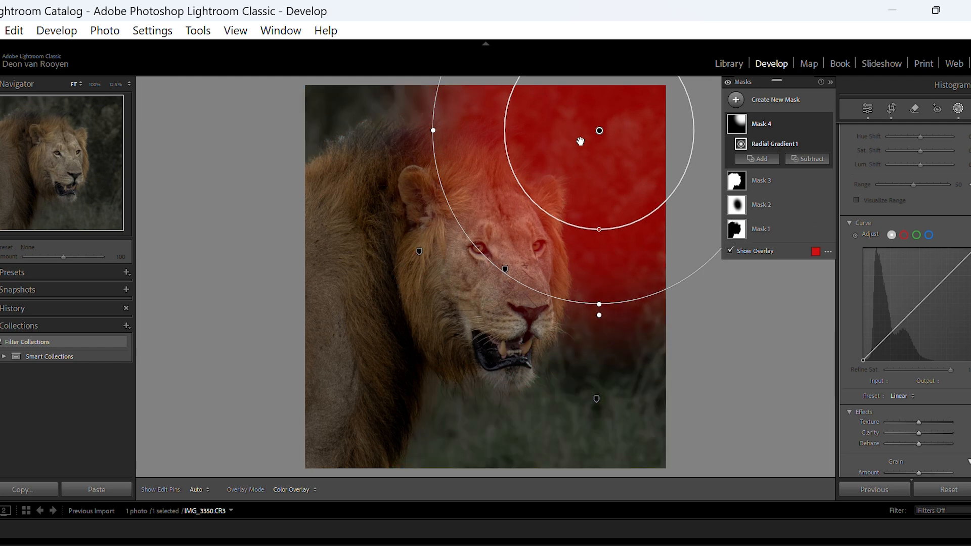
drag(580, 142, 504, 224)
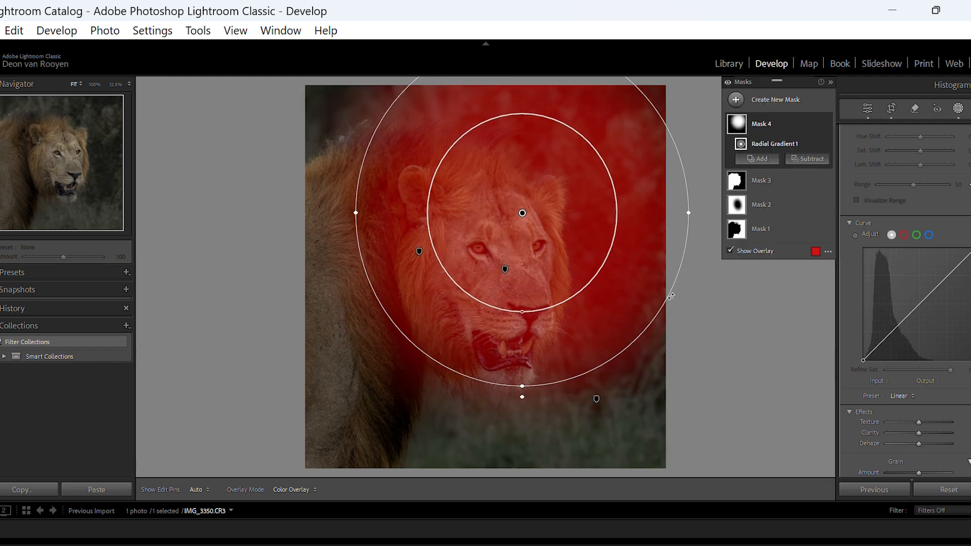
Narrow and tilt the new radial gradient into a diagonal ellipse reaching from the photo's upper-right corner down across the lion's face
drag(689, 213, 610, 214)
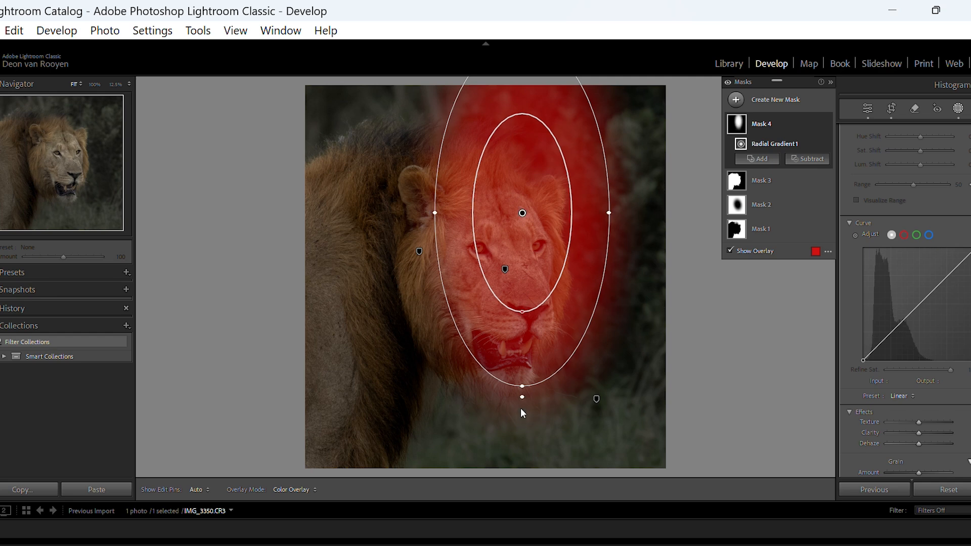
drag(522, 397, 397, 358)
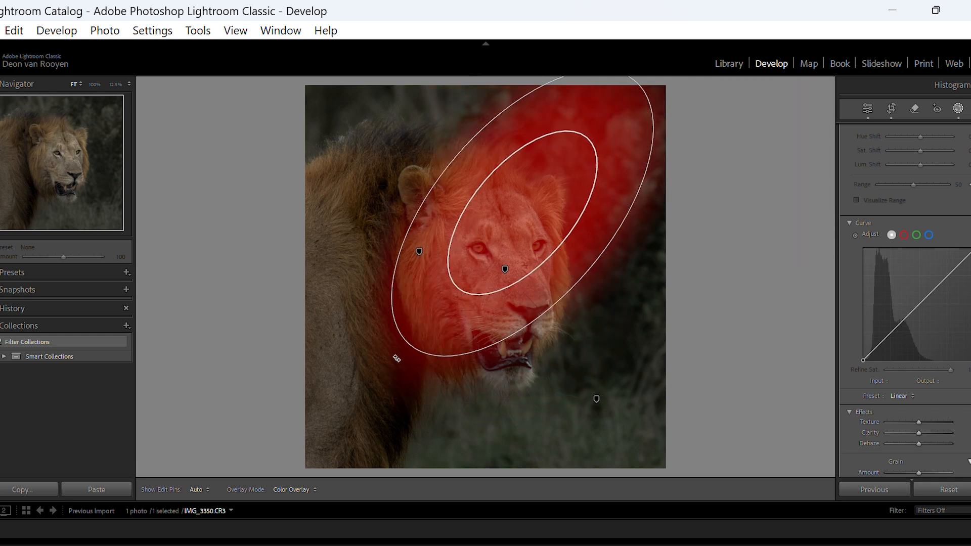
drag(522, 239, 594, 187)
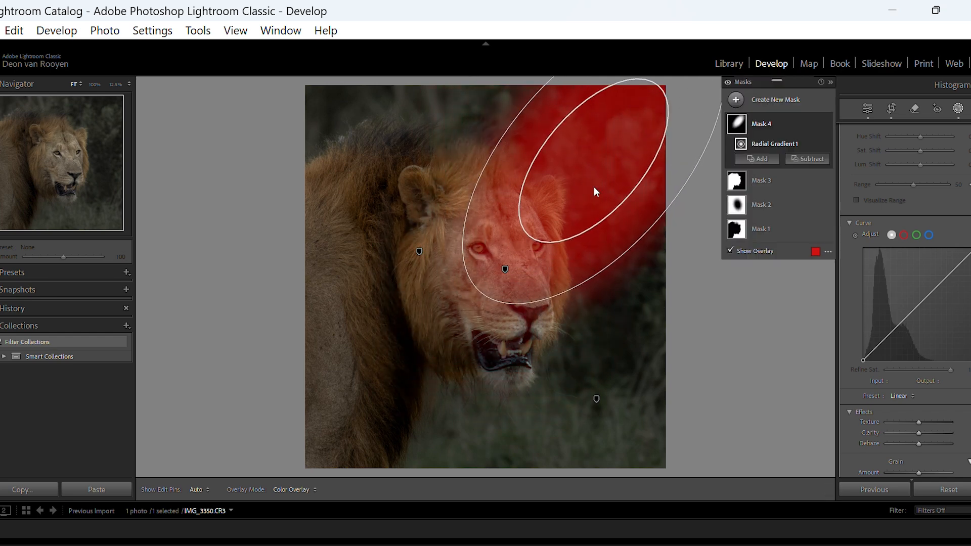
drag(479, 293, 449, 327)
drag(662, 219, 671, 232)
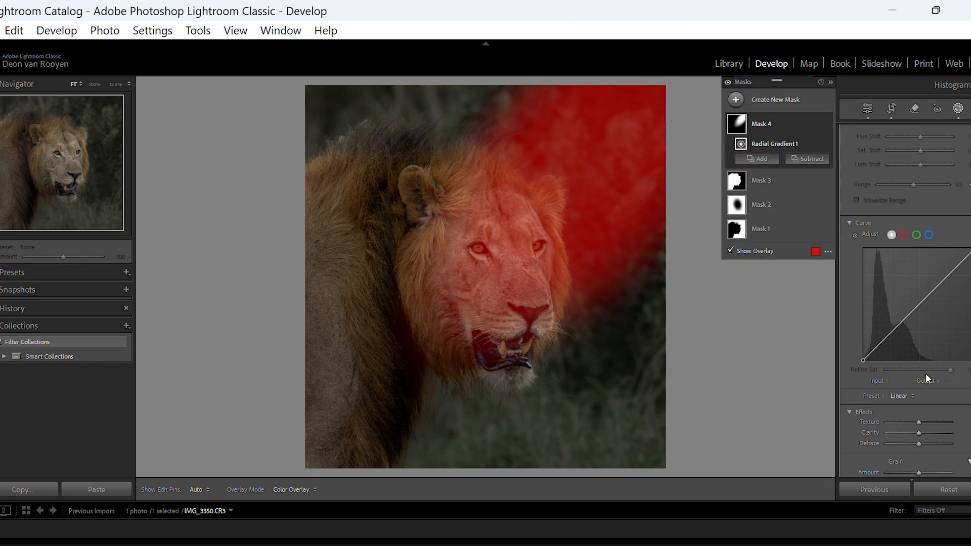
Raise the whites and slightly lower the dehaze of the diagonal radial gradient to form a hazy light glow
scroll(919, 408, down, 2)
scroll(919, 408, up, 7)
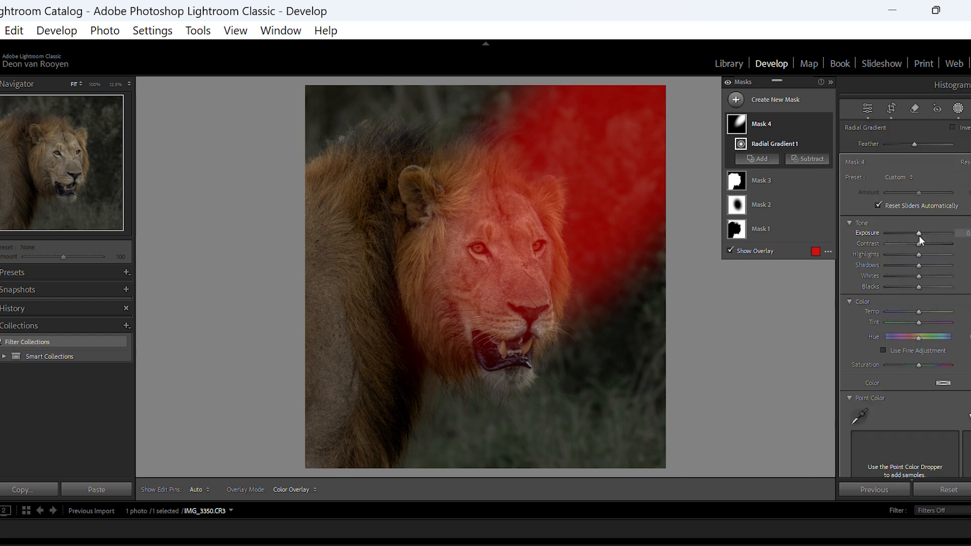
drag(919, 275, 943, 276)
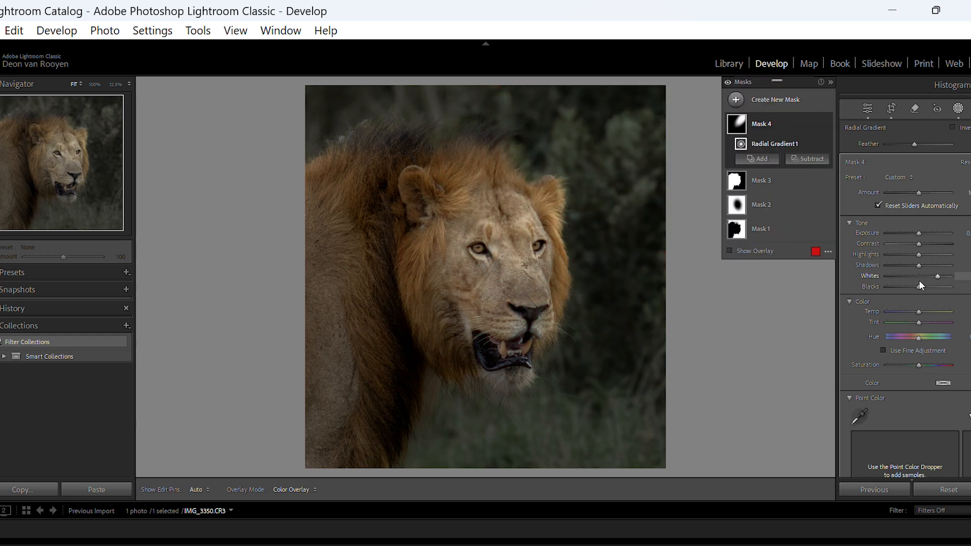
scroll(914, 284, down, 6)
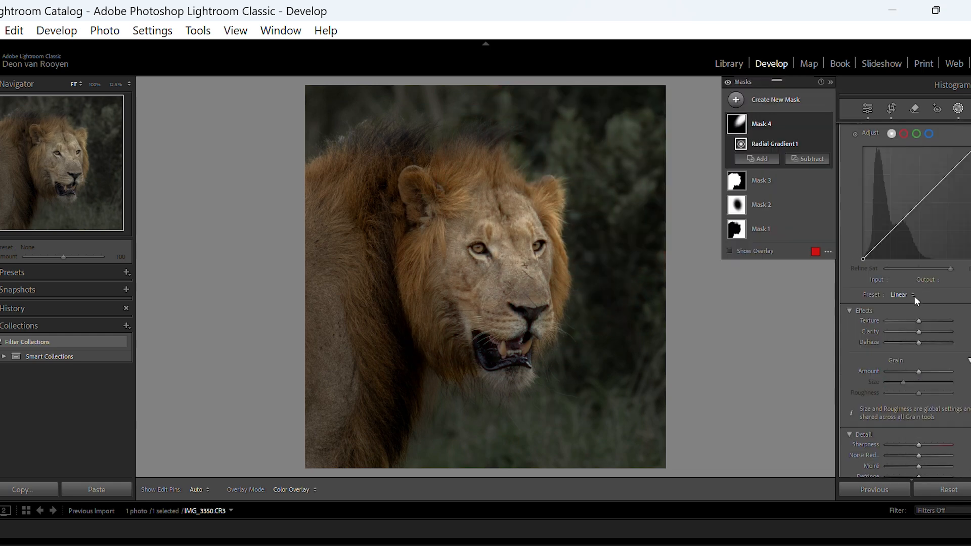
mouse_move(919, 344)
mouse_down()
mouse_move(898, 344)
mouse_move(910, 342)
mouse_up()
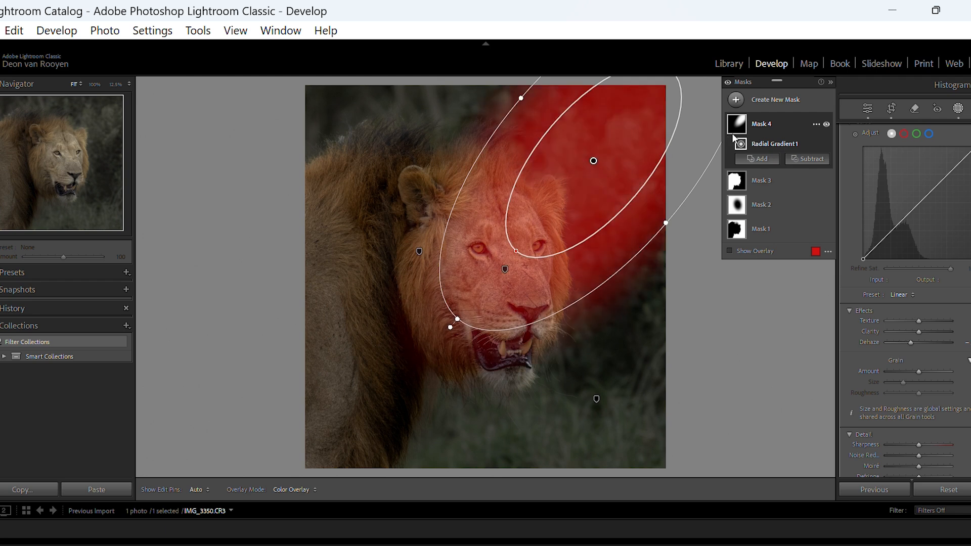
Intersect the diagonal radial gradient mask with Select Background and lower its dehaze further
click(816, 125)
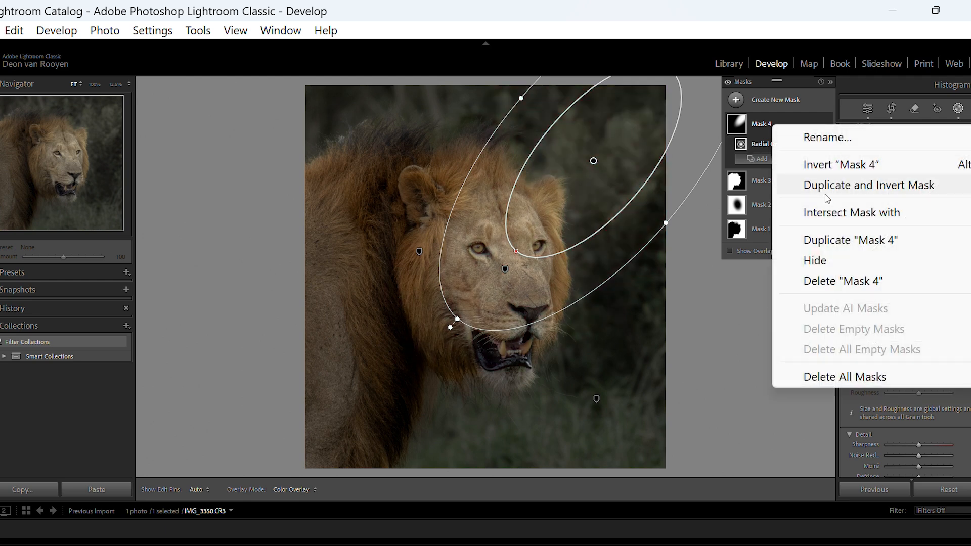
mouse_move(826, 219)
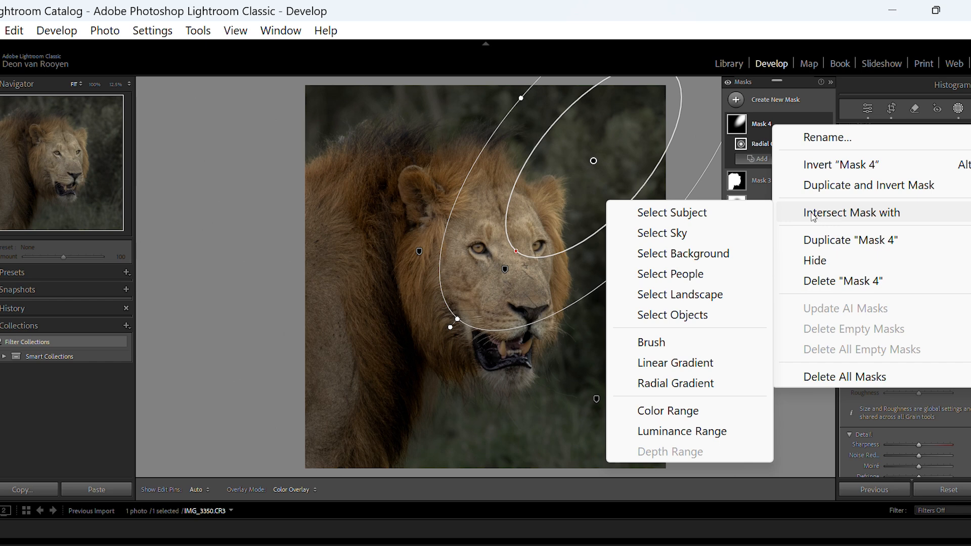
click(711, 258)
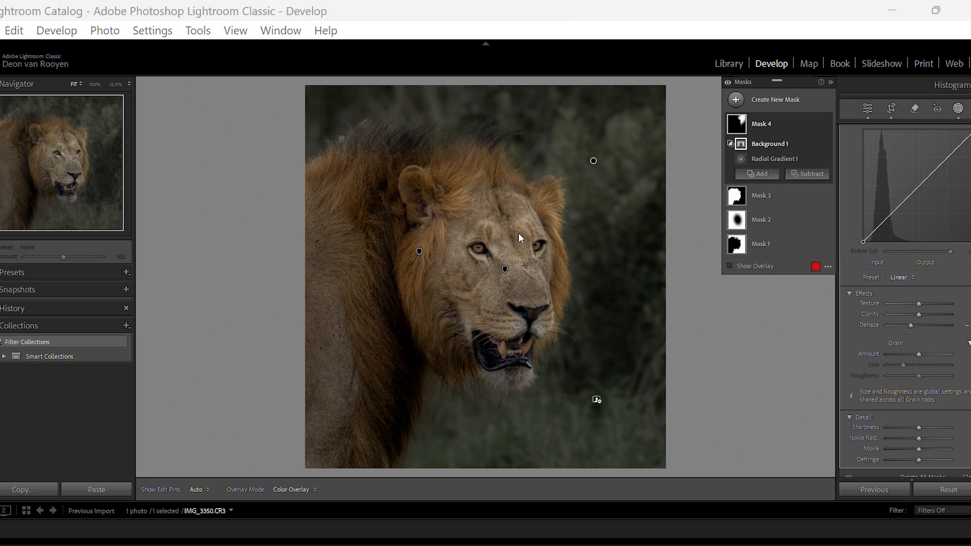
click(766, 124)
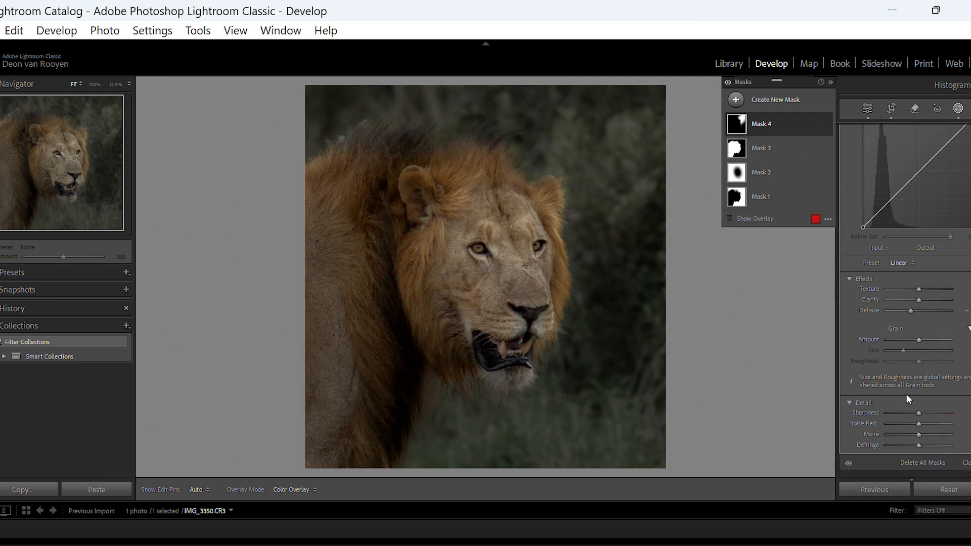
scroll(905, 390, down, 3)
scroll(904, 378, up, 3)
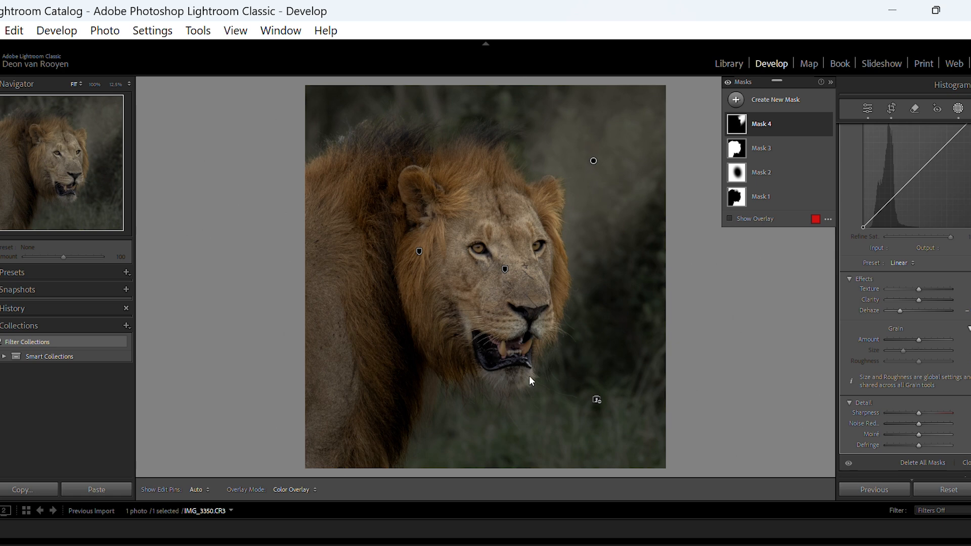
Slightly lower the blacks, shadows, highlights and whites in the original background mask to darken the backdrop
click(763, 199)
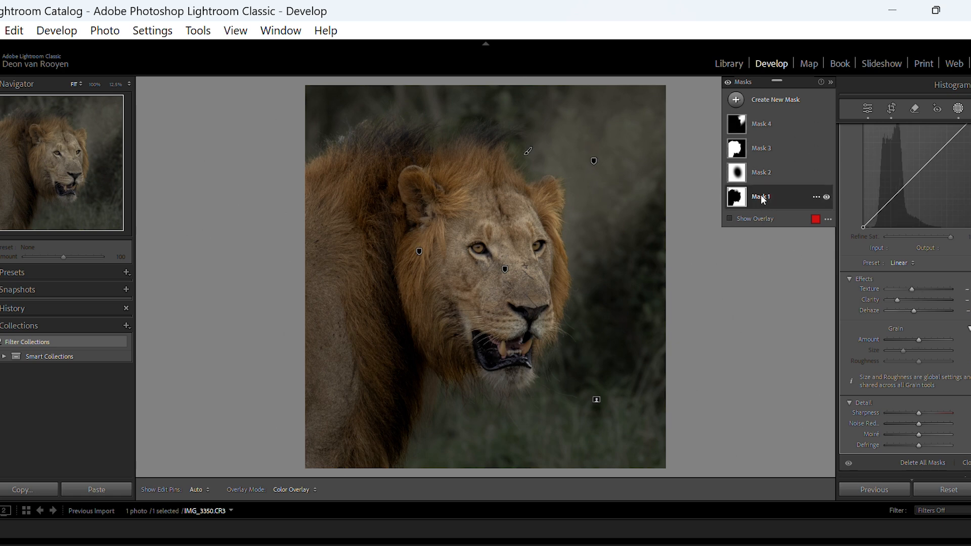
mouse_move(736, 197)
scroll(923, 315, up, 10)
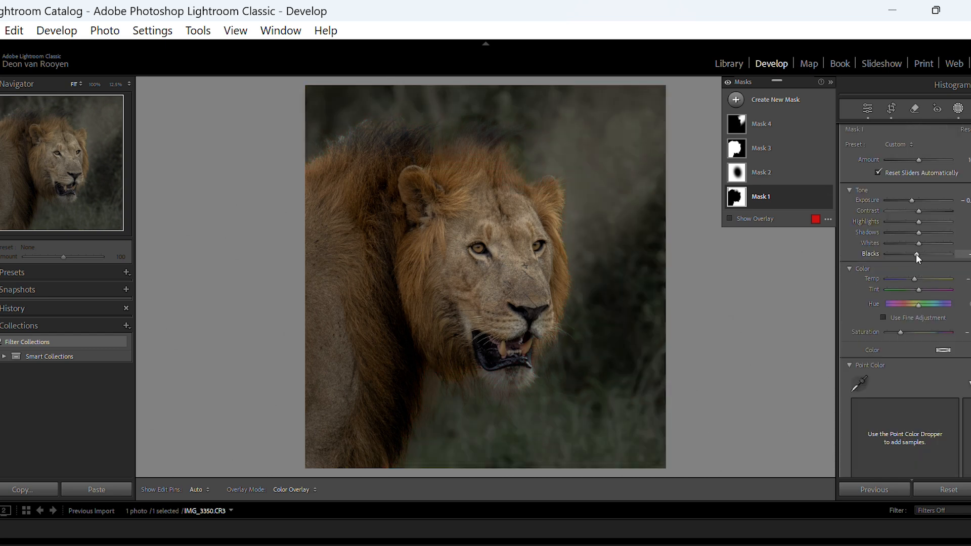
drag(915, 254, 914, 231)
drag(917, 222, 912, 220)
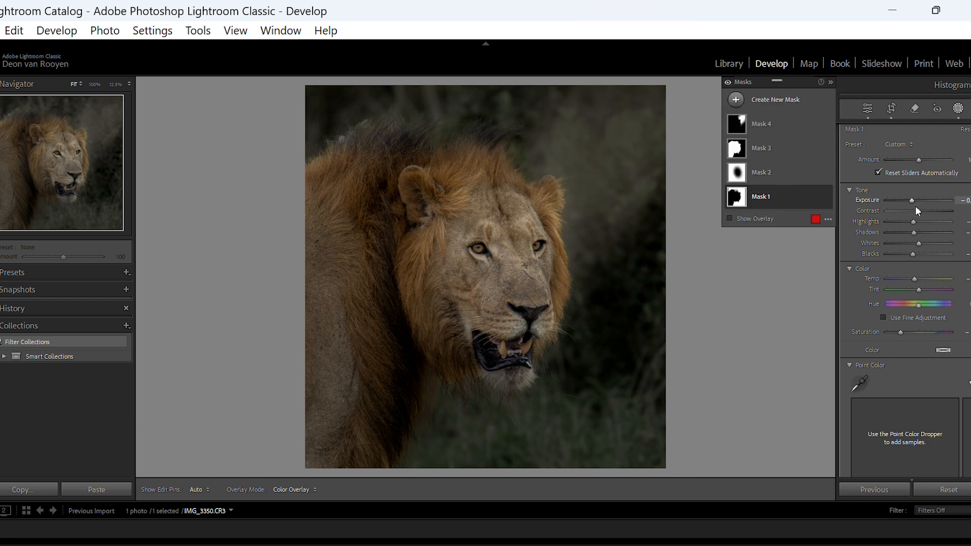
drag(917, 244, 917, 243)
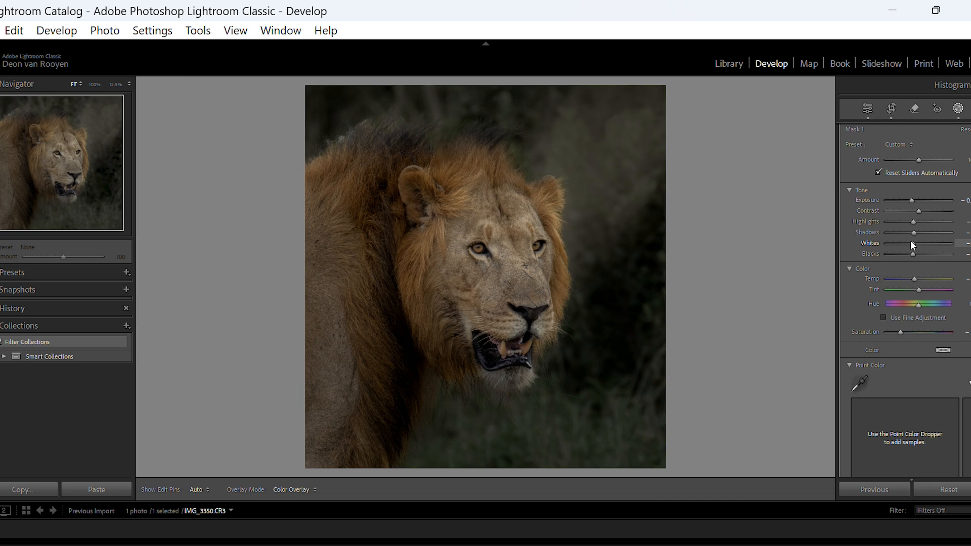
Lower the whites and exposure of the background mask slightly further to deepen the backdrop
drag(911, 240, 911, 241)
drag(911, 201, 909, 201)
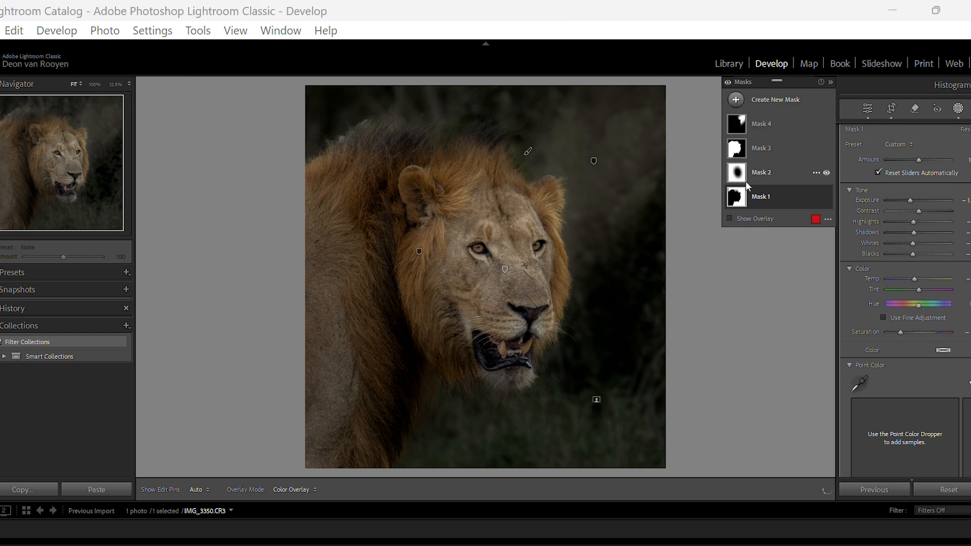
Slightly lower the blacks, highlights, whites and exposure of the subject mask to darken the lion
mouse_move(747, 156)
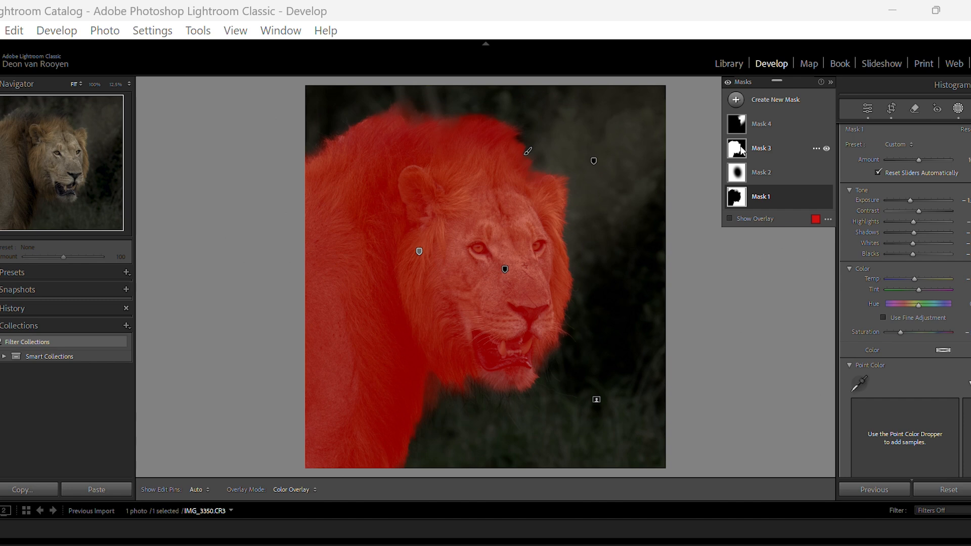
click(742, 150)
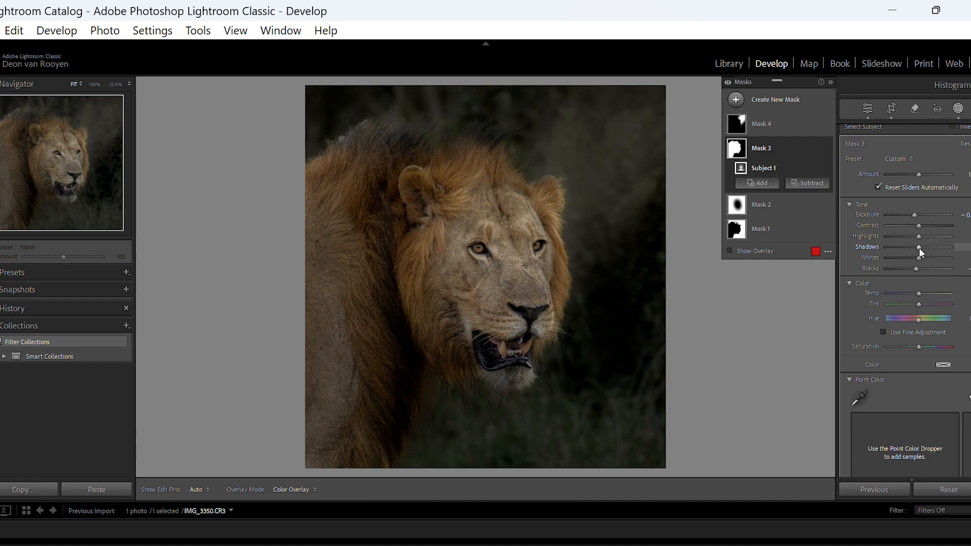
drag(920, 258, 912, 271)
drag(919, 237, 917, 257)
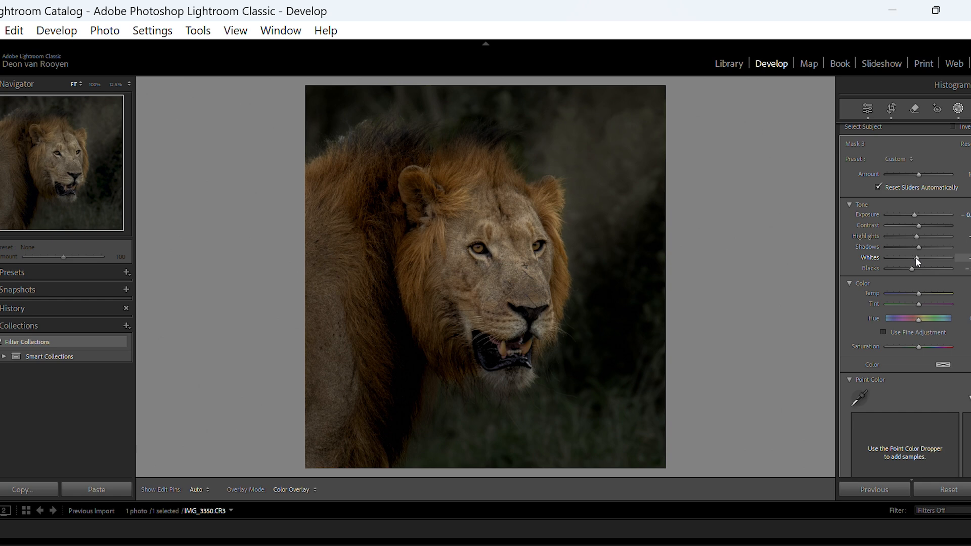
drag(915, 257, 915, 257)
drag(911, 215, 910, 213)
drag(912, 216, 913, 215)
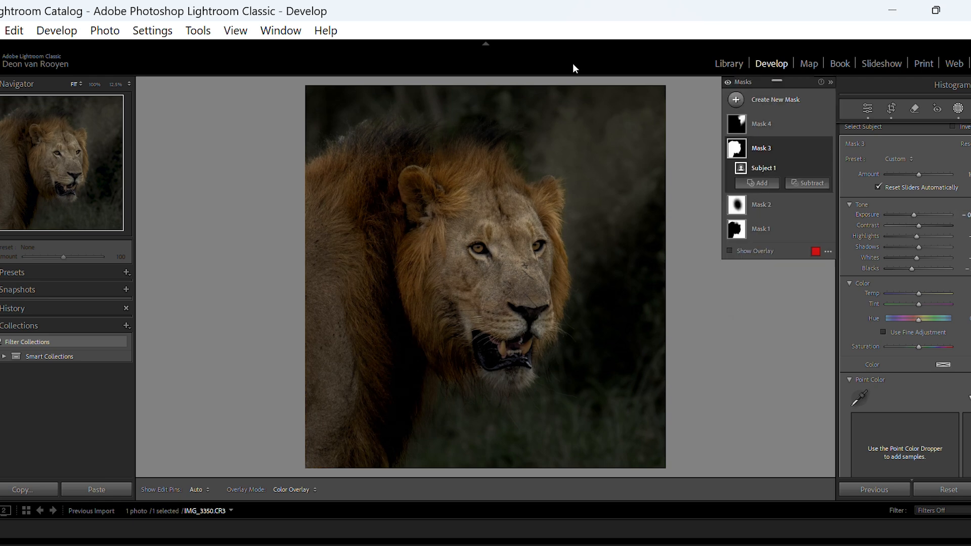
Widen and lengthen the diagonal radial gradient in Mask 4, tilt it flatter and shift it slightly down towards the photo's right edge
click(770, 125)
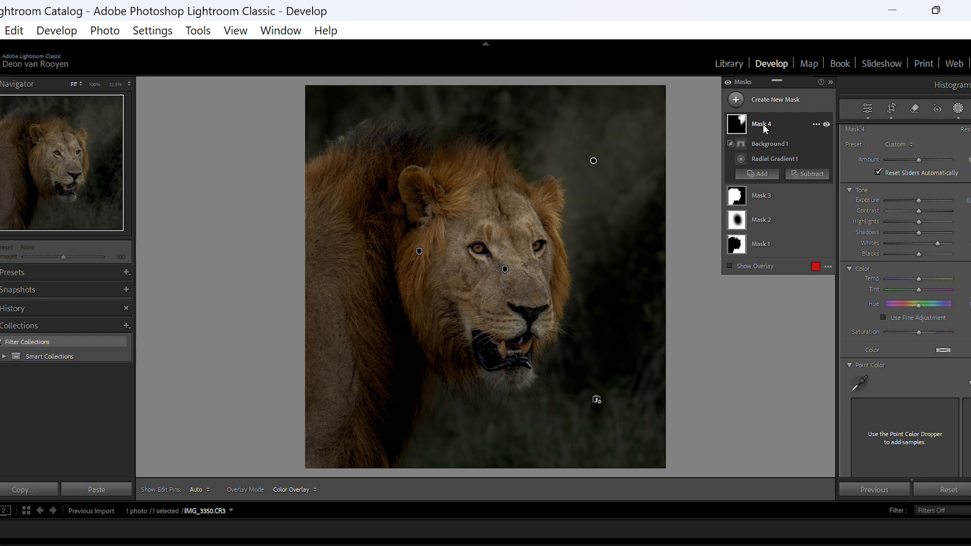
click(594, 160)
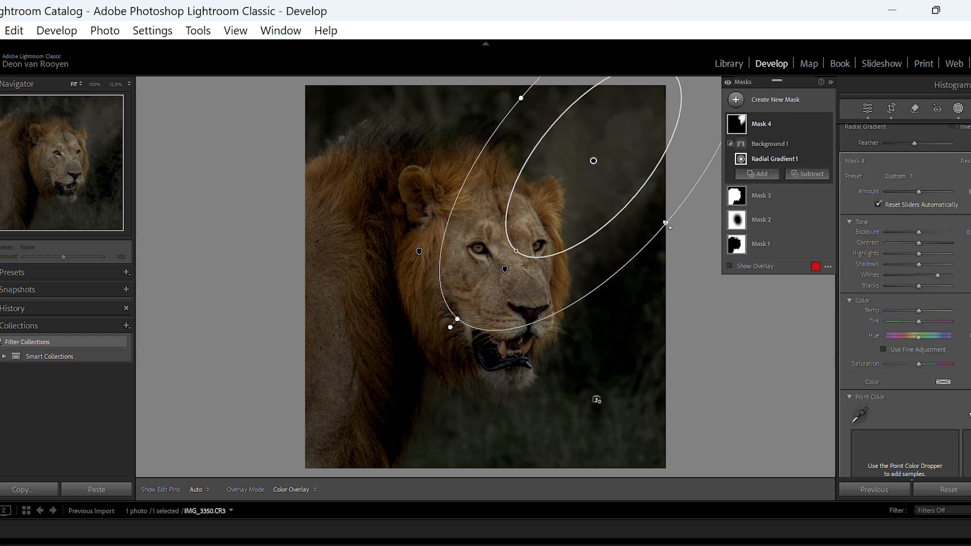
drag(665, 224, 672, 229)
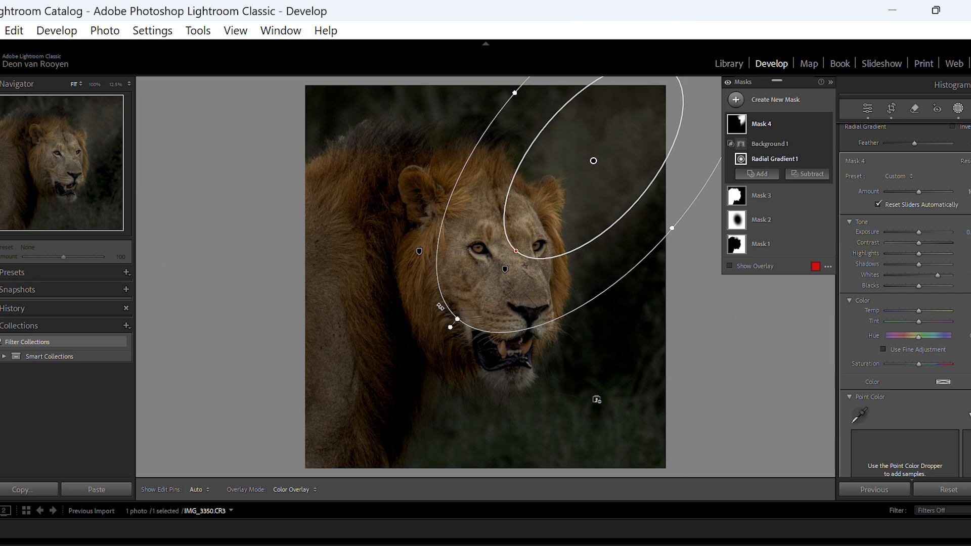
drag(451, 326, 441, 337)
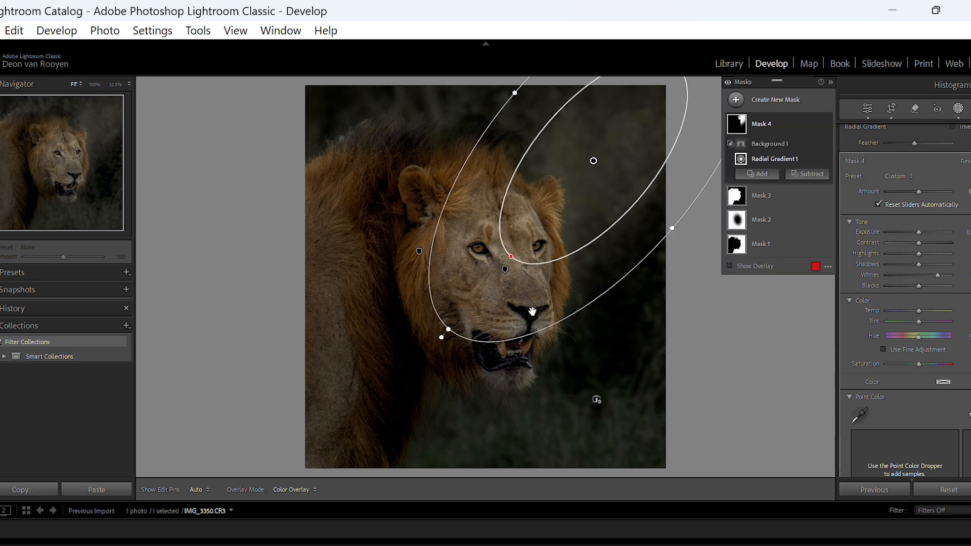
drag(673, 229, 677, 233)
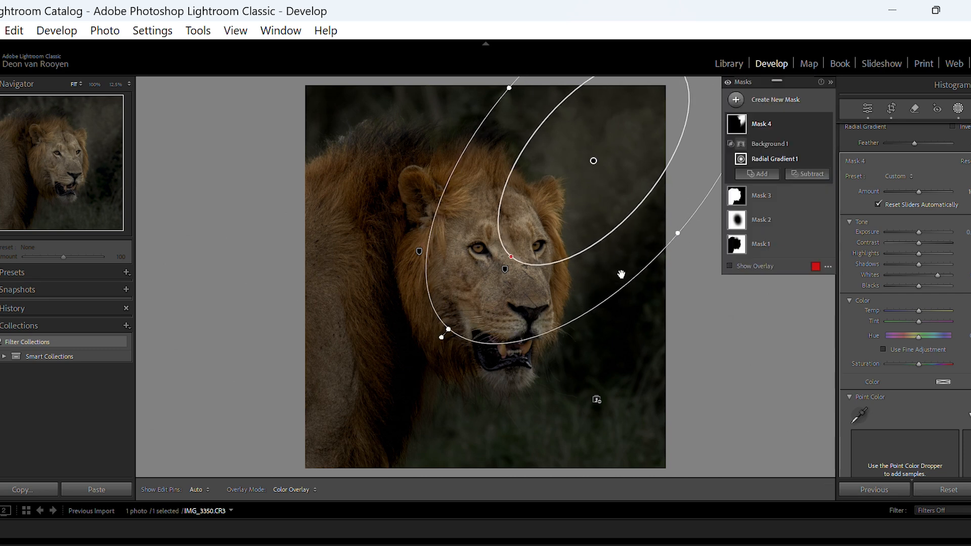
drag(441, 337, 415, 313)
drag(543, 236, 588, 232)
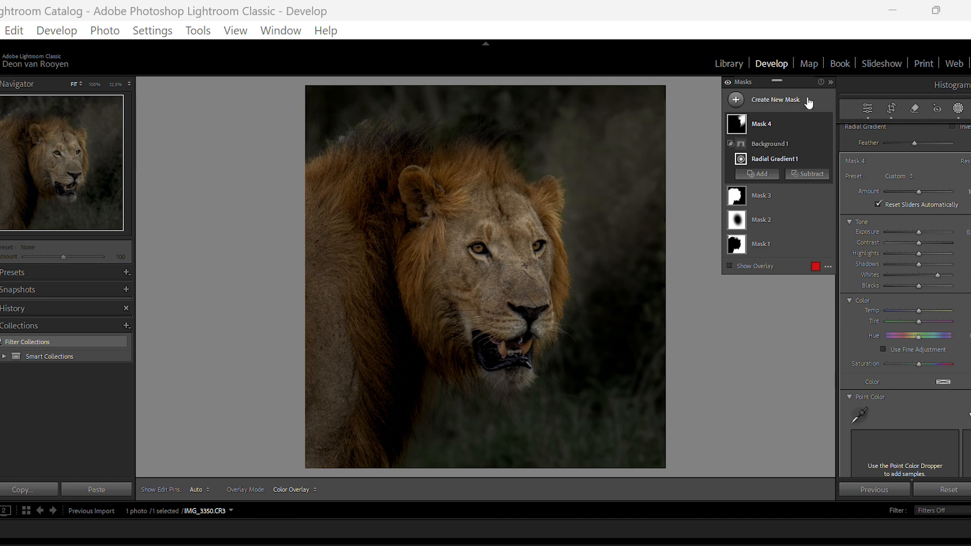
Create a brush mask with raised exposure, highlights and whites, and paint over the lit side of the lion's face, forehead and front mane
click(831, 85)
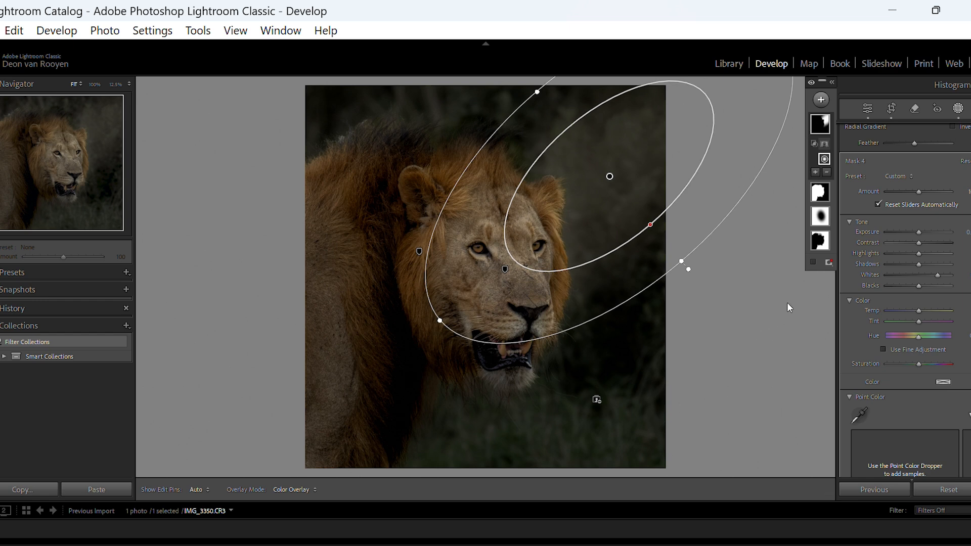
click(821, 100)
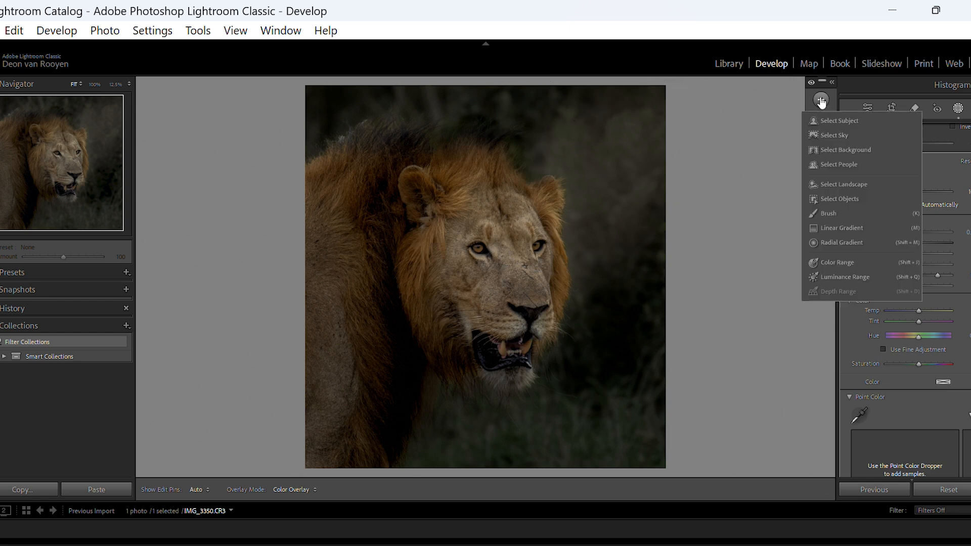
click(824, 215)
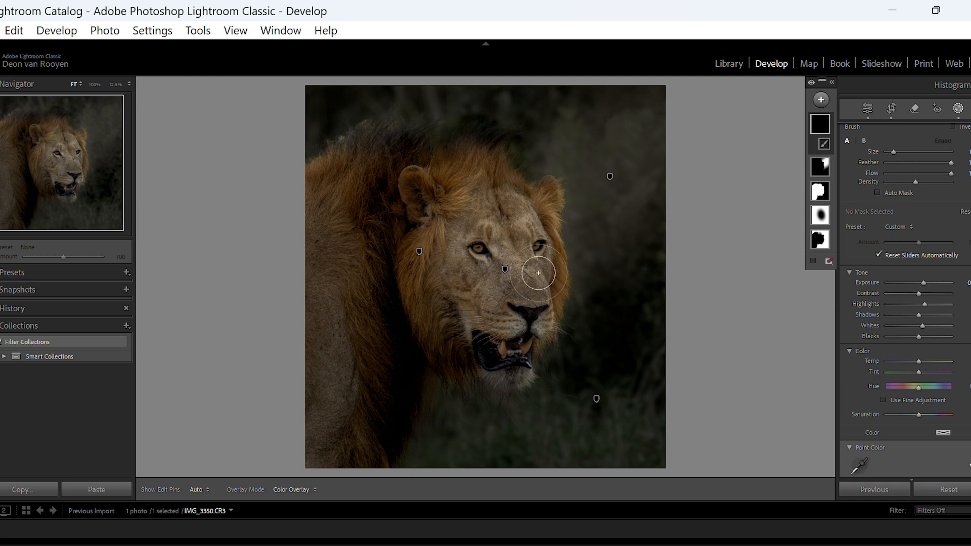
scroll(539, 260, up, 2)
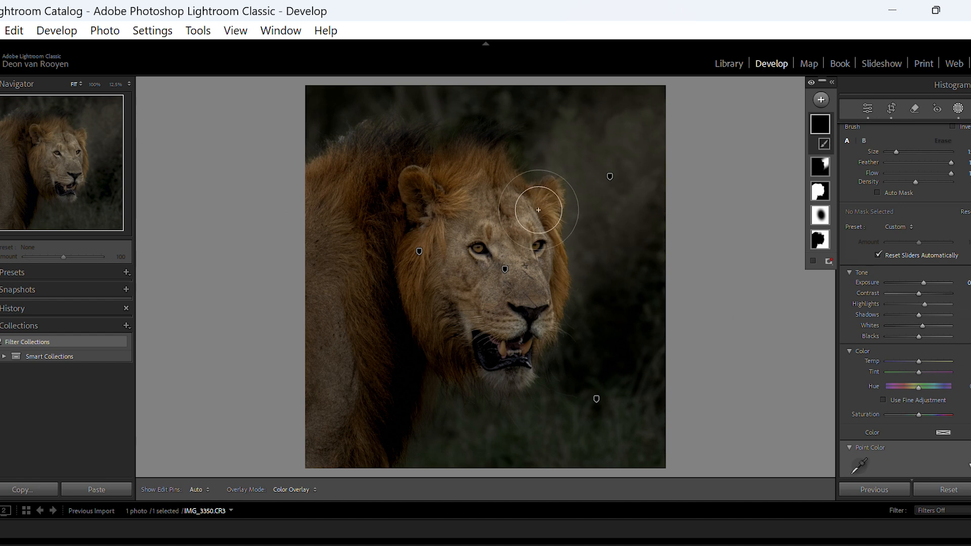
mouse_move(539, 205)
mouse_down()
mouse_move(549, 287)
mouse_move(530, 336)
mouse_move(541, 298)
mouse_move(530, 254)
mouse_move(491, 182)
mouse_move(534, 271)
mouse_move(541, 311)
mouse_move(546, 293)
mouse_move(540, 314)
mouse_move(520, 326)
mouse_move(524, 348)
mouse_move(555, 264)
mouse_move(524, 201)
mouse_move(492, 172)
mouse_up()
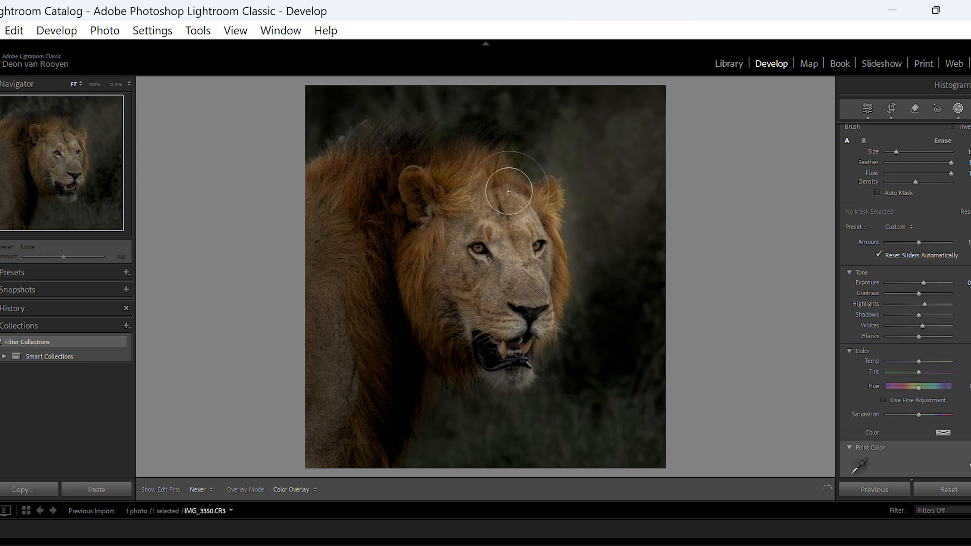
mouse_move(491, 172)
mouse_down()
mouse_move(425, 169)
mouse_move(428, 177)
mouse_move(401, 152)
mouse_move(386, 219)
mouse_move(429, 228)
mouse_move(427, 272)
mouse_up()
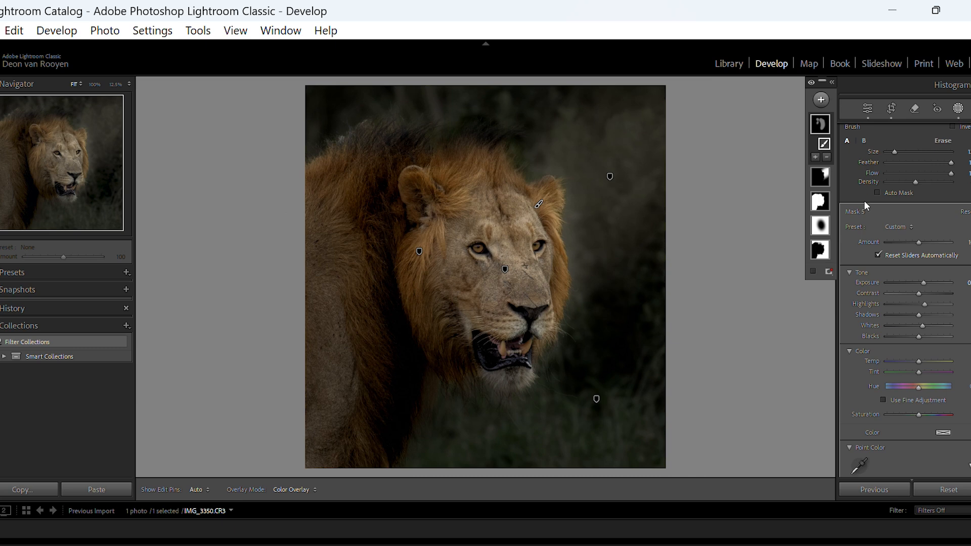
Intersect the new face brush mask, Mask 5, with Select Subject to confine the brightening to the lion
click(820, 129)
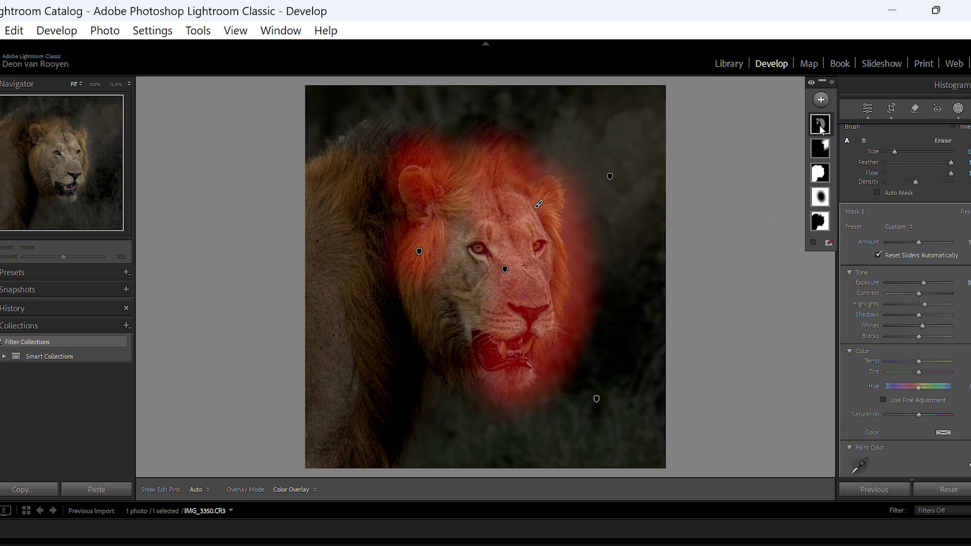
click(822, 130)
click(832, 82)
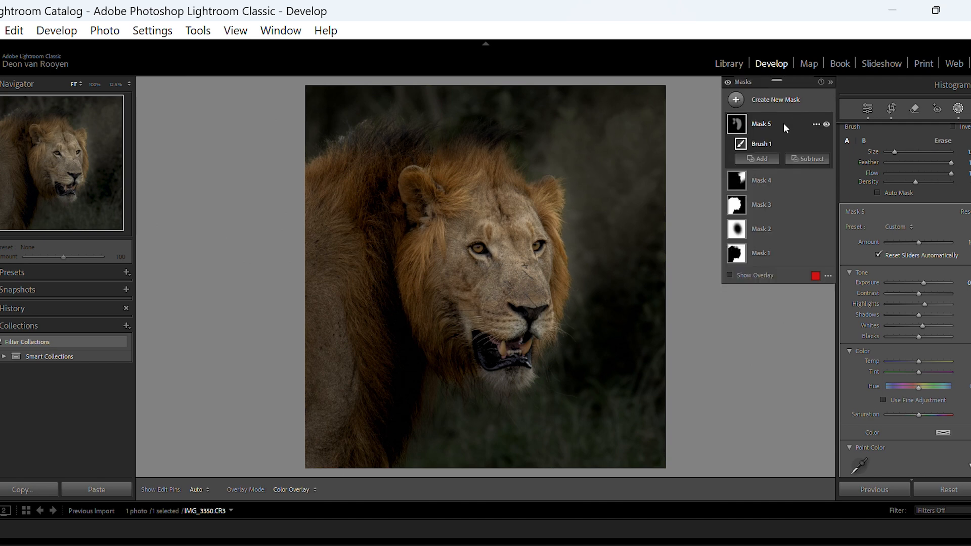
right_click(769, 123)
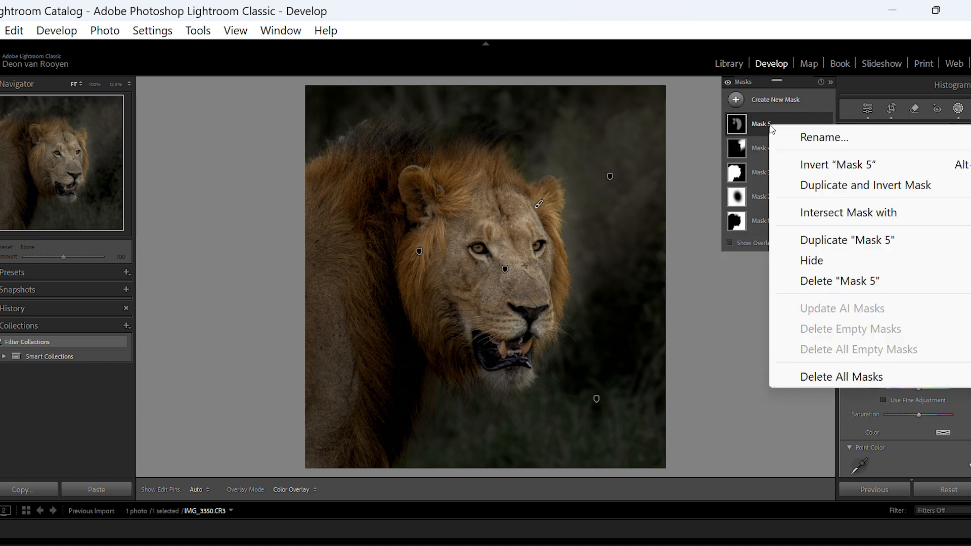
mouse_move(816, 221)
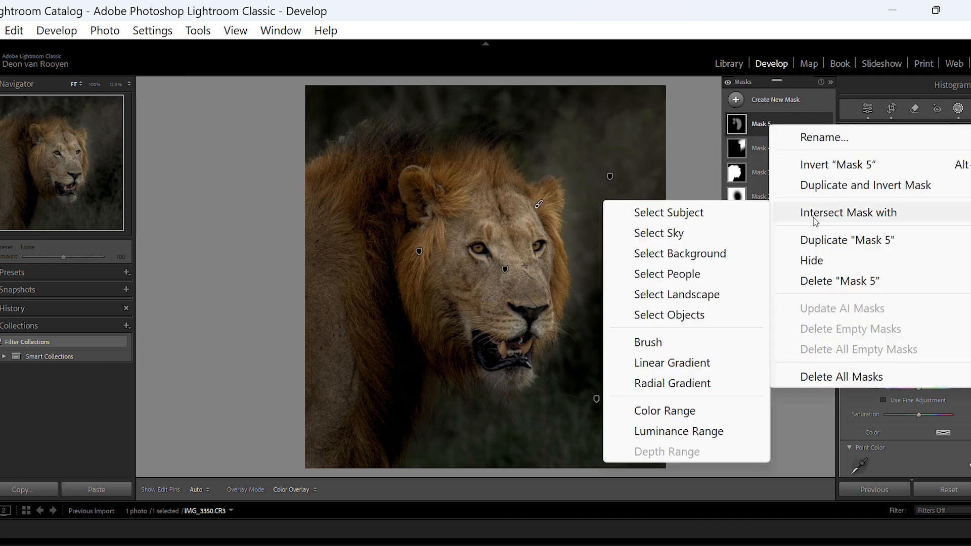
click(693, 213)
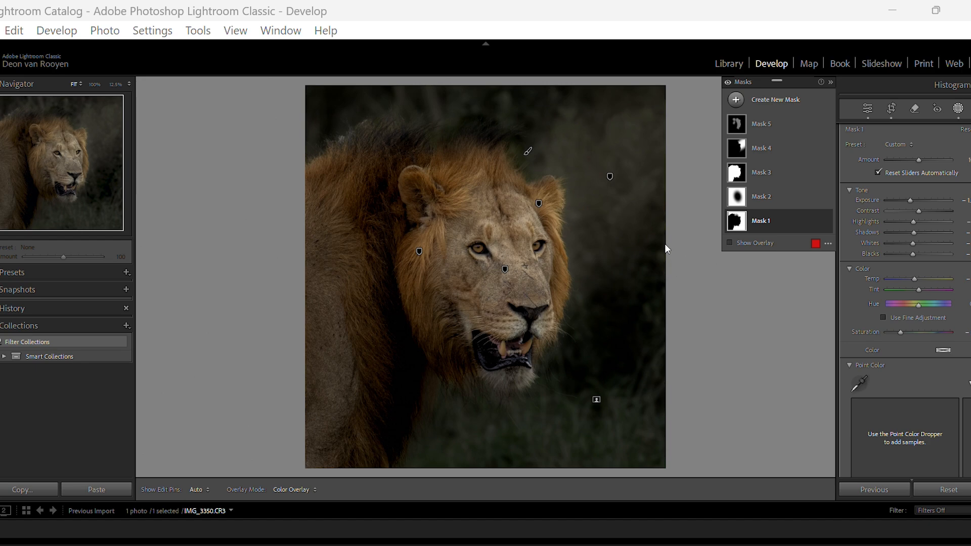
Create another brush mask for the lion's eyes with a small brush and raised exposure, highlights, temperature and saturation
click(560, 281)
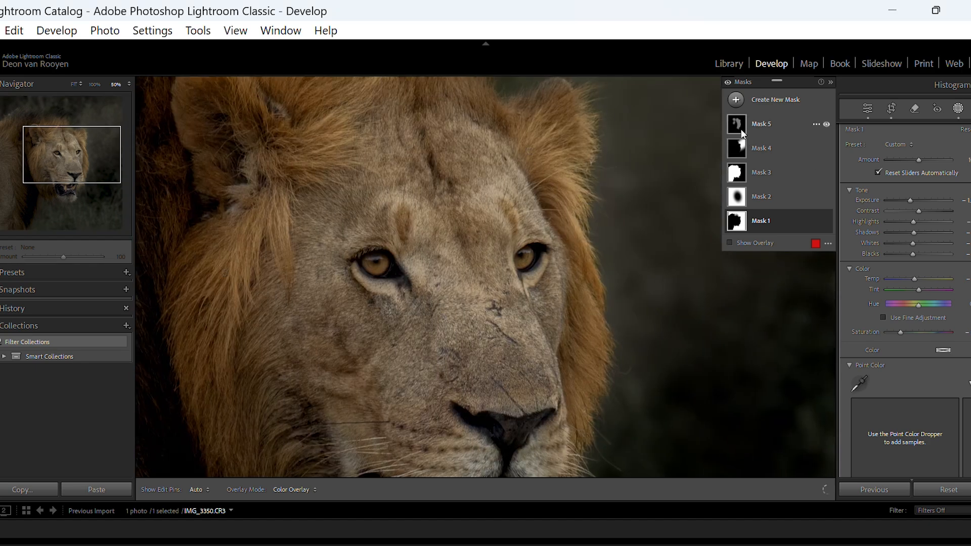
click(737, 100)
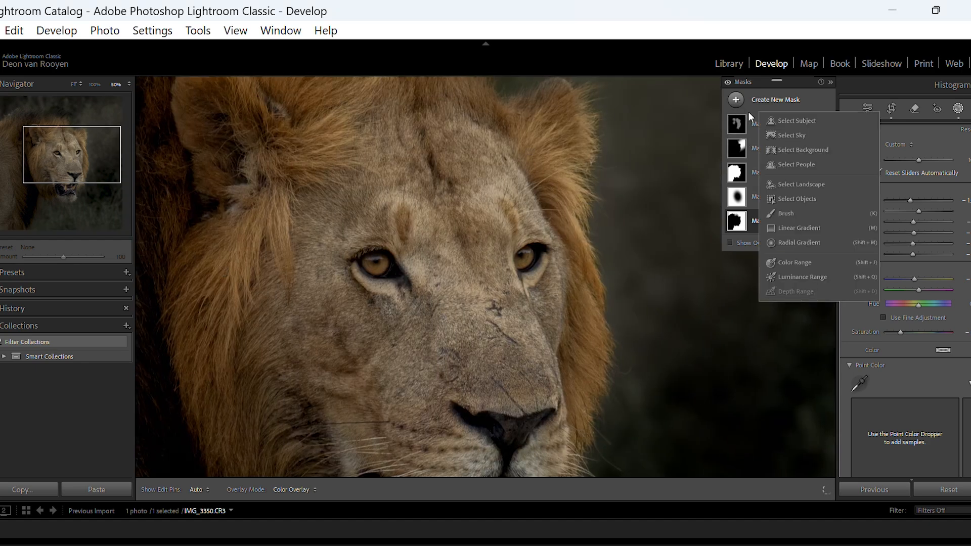
click(788, 215)
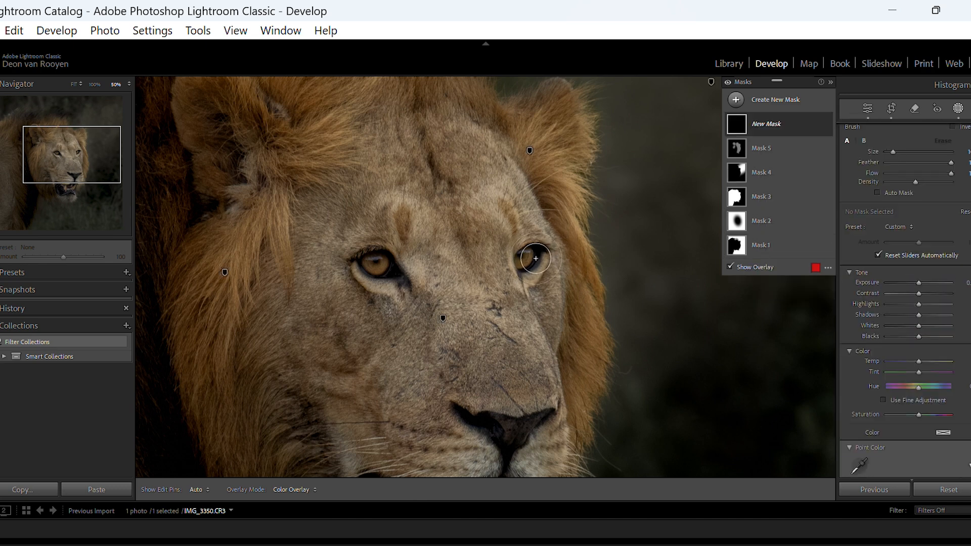
scroll(535, 259, down, 2)
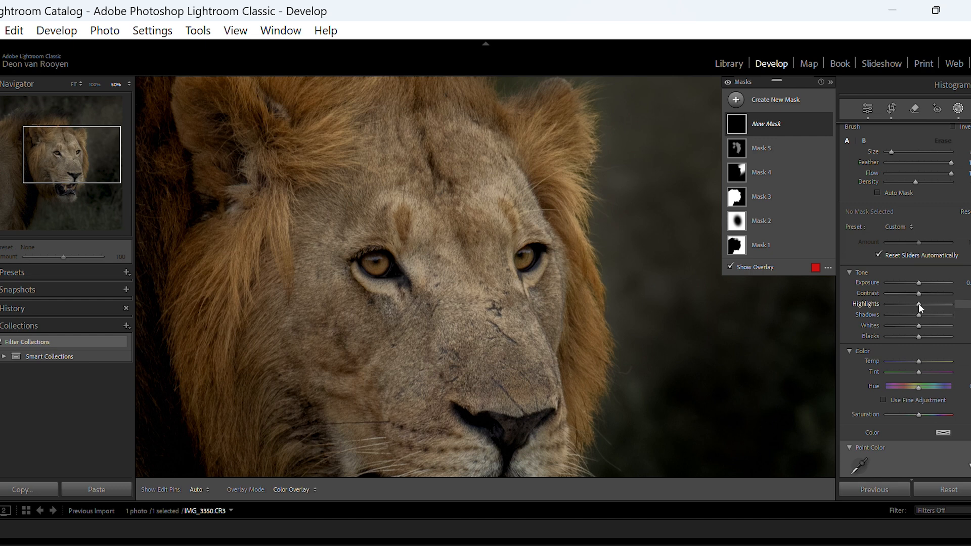
drag(918, 303, 926, 302)
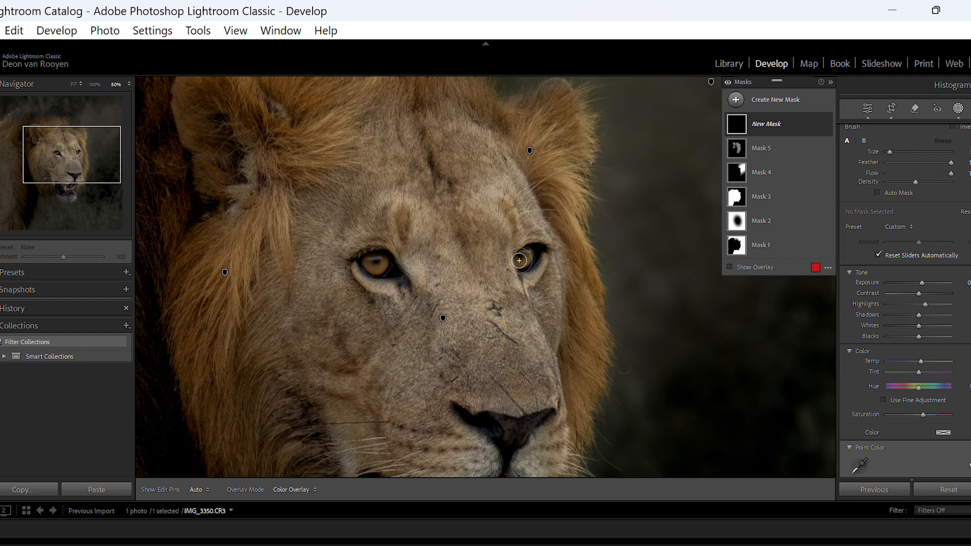
Paint the brightening brush over both of the lion's irises and raise the eye mask's amount
key(h)
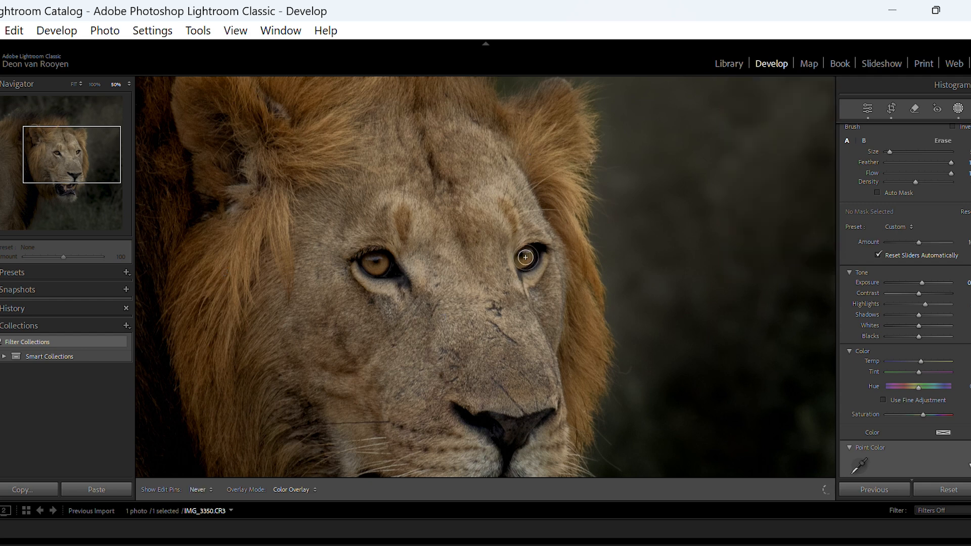
key(h)
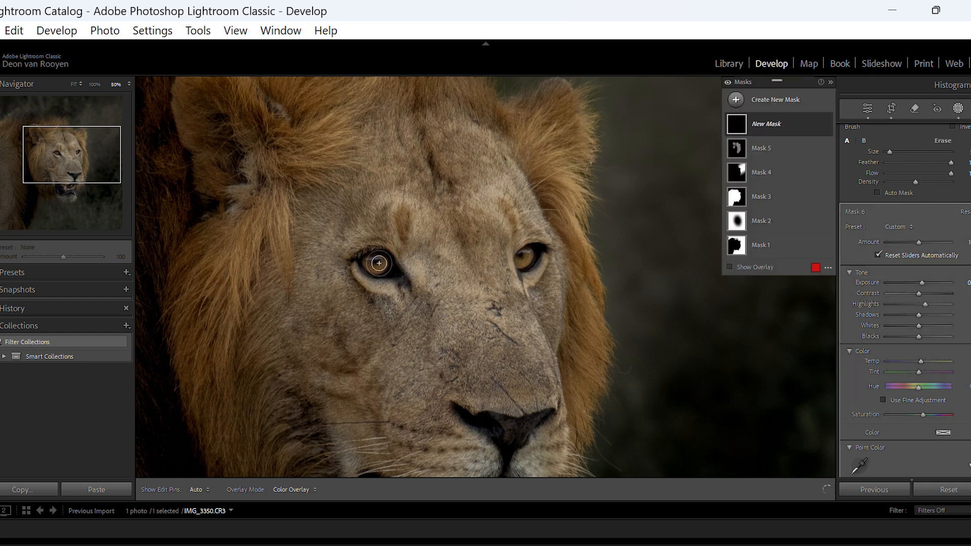
key(h)
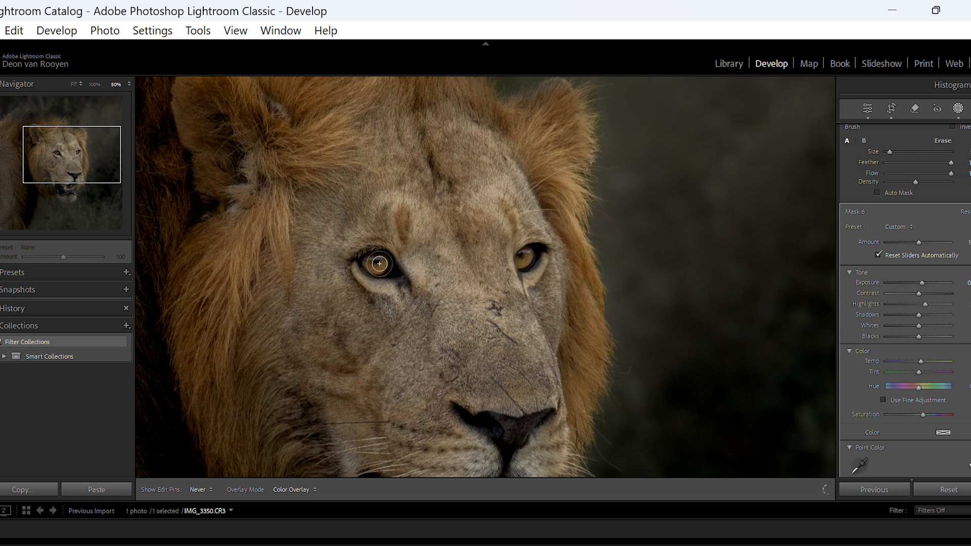
key(h)
key(h)
key(h)
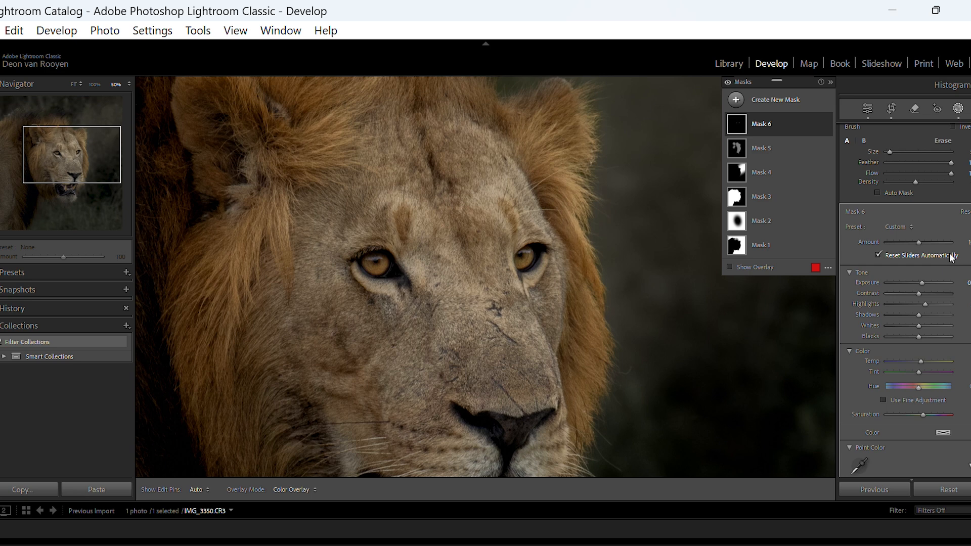
drag(919, 242, 929, 241)
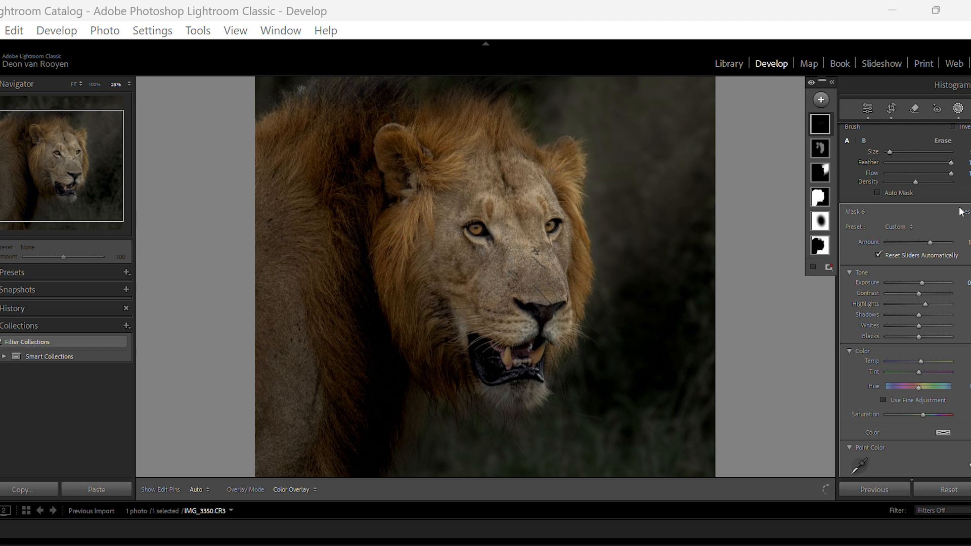
Create another brush mask with lowered exposure, highlights, whites and blacks for deepening the lion's shadows
click(821, 99)
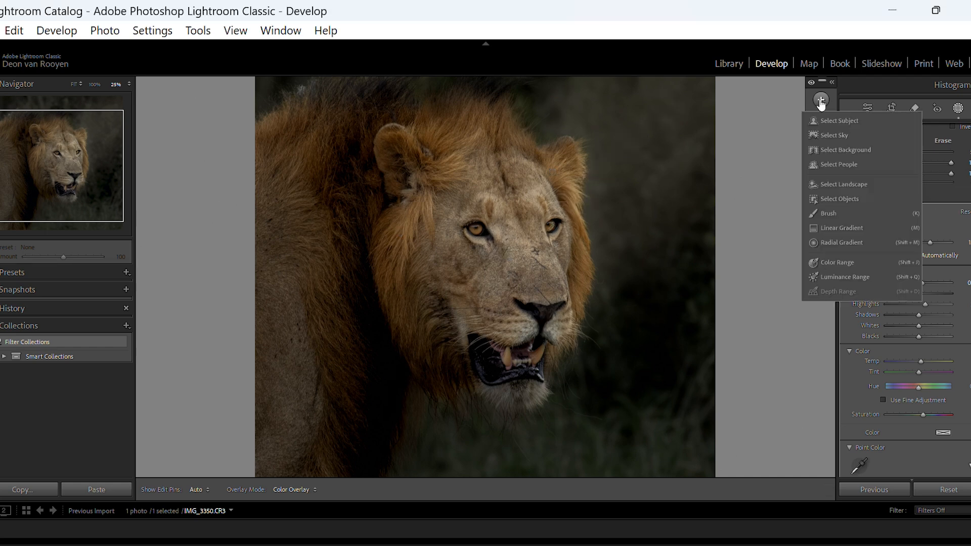
click(834, 213)
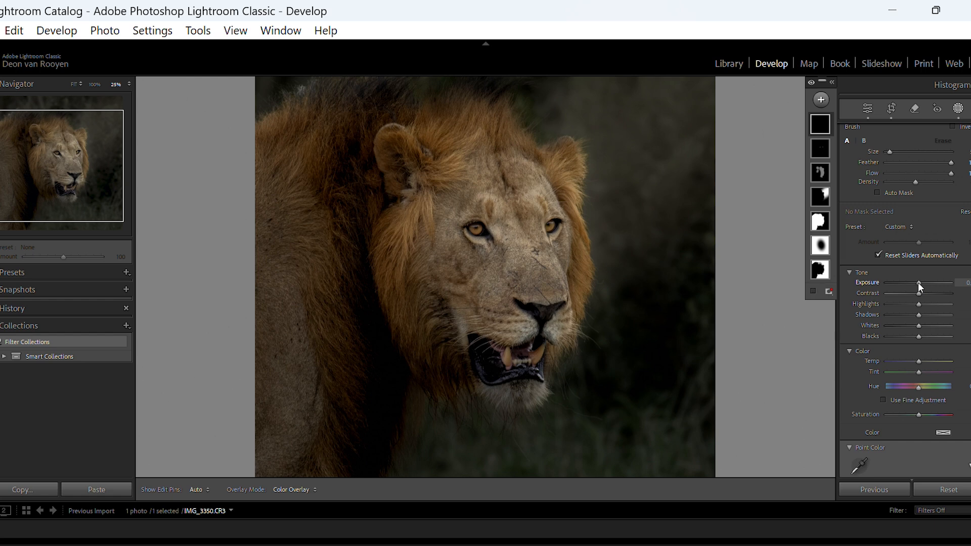
drag(918, 283, 912, 281)
drag(913, 336, 912, 336)
scroll(349, 284, up, 5)
scroll(358, 282, up, 3)
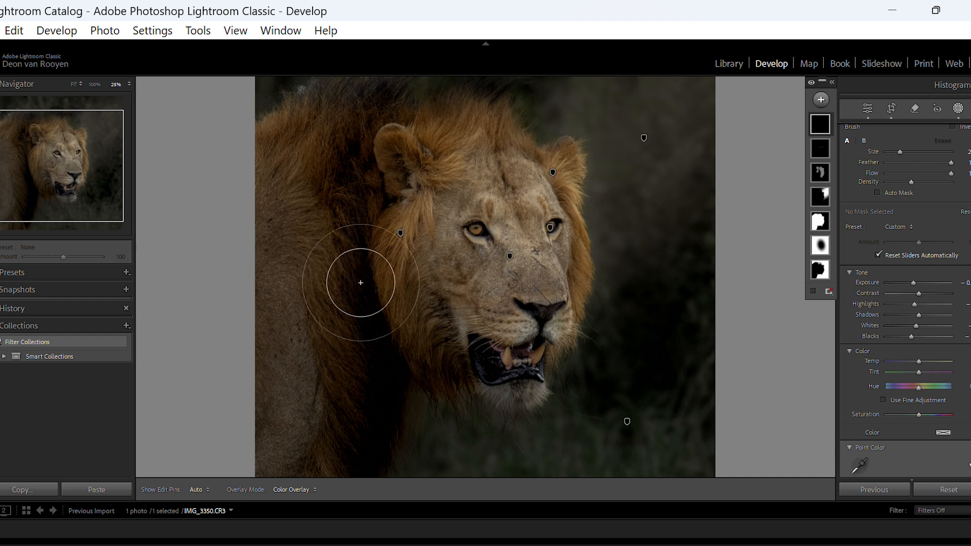
Paint the darkening brush at a reduced size over the shadowed mane beside the lion's face and down its shoulder and body
scroll(392, 234, down, 5)
mouse_move(427, 225)
mouse_down()
mouse_move(448, 284)
mouse_move(441, 314)
mouse_move(453, 304)
mouse_move(427, 220)
mouse_move(412, 254)
mouse_move(433, 320)
mouse_move(424, 315)
mouse_move(472, 296)
mouse_move(485, 308)
mouse_move(466, 289)
mouse_move(474, 304)
mouse_move(455, 324)
mouse_move(490, 389)
mouse_move(457, 351)
mouse_move(434, 340)
mouse_move(386, 244)
mouse_up()
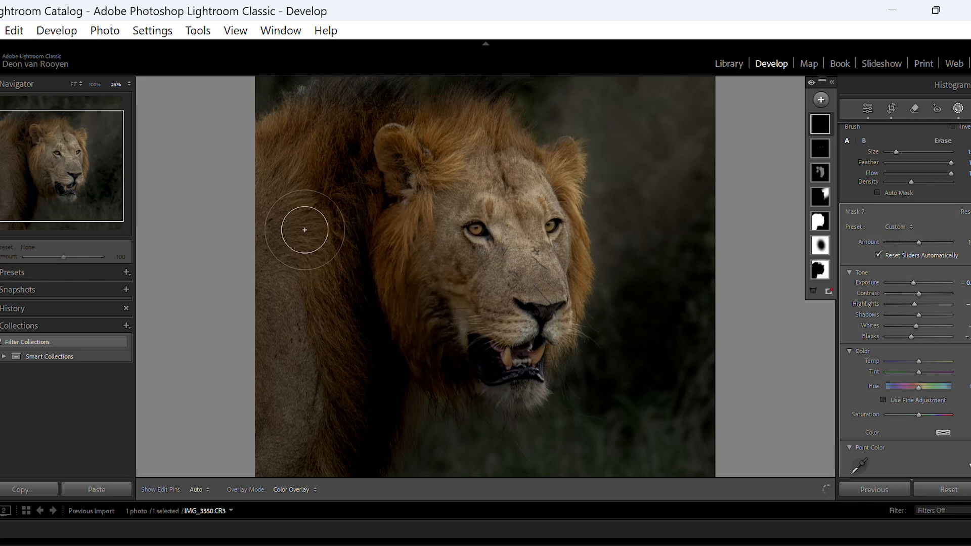
mouse_move(306, 223)
mouse_down()
mouse_move(297, 395)
mouse_move(301, 339)
mouse_move(272, 181)
mouse_move(295, 332)
mouse_move(284, 418)
mouse_move(304, 414)
mouse_move(331, 326)
mouse_move(445, 214)
mouse_move(440, 253)
mouse_move(489, 292)
mouse_move(503, 287)
mouse_move(495, 306)
mouse_move(509, 317)
mouse_move(444, 308)
mouse_move(450, 357)
mouse_move(485, 393)
mouse_move(397, 283)
mouse_move(391, 243)
mouse_move(370, 231)
mouse_move(363, 190)
mouse_move(321, 153)
mouse_move(310, 183)
mouse_move(319, 389)
mouse_up()
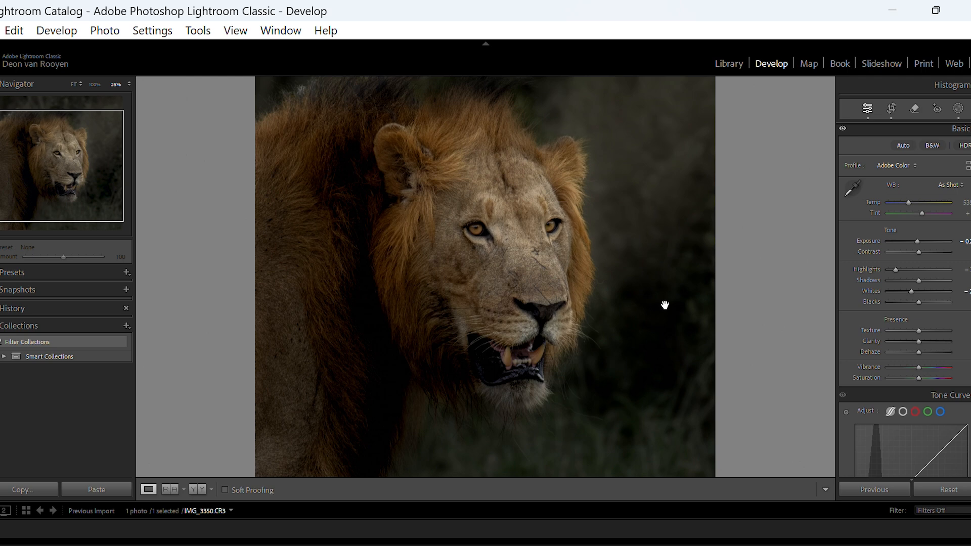
In the Color Mixer, raise orange saturation slightly and lower the luminance of red, orange and yellow
drag(667, 301, 669, 306)
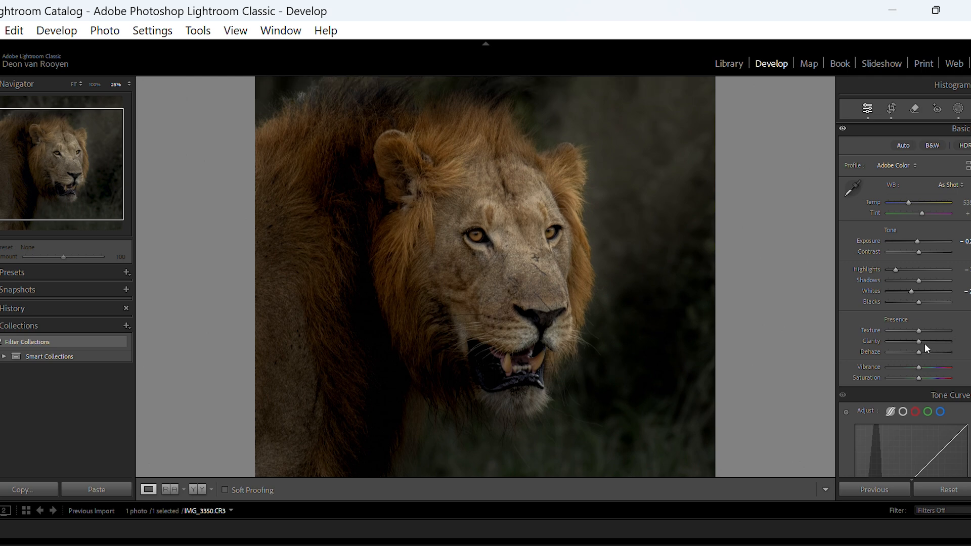
scroll(925, 344, down, 10)
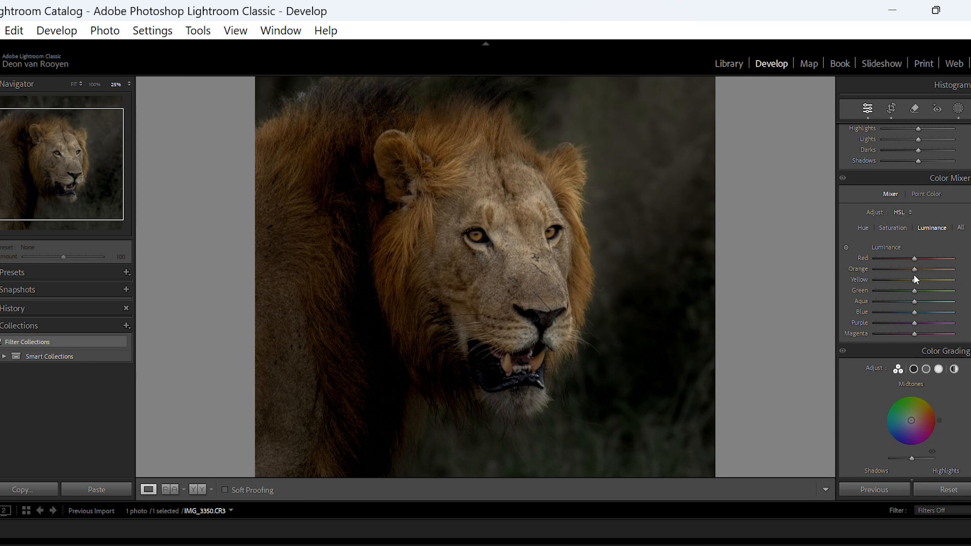
click(895, 229)
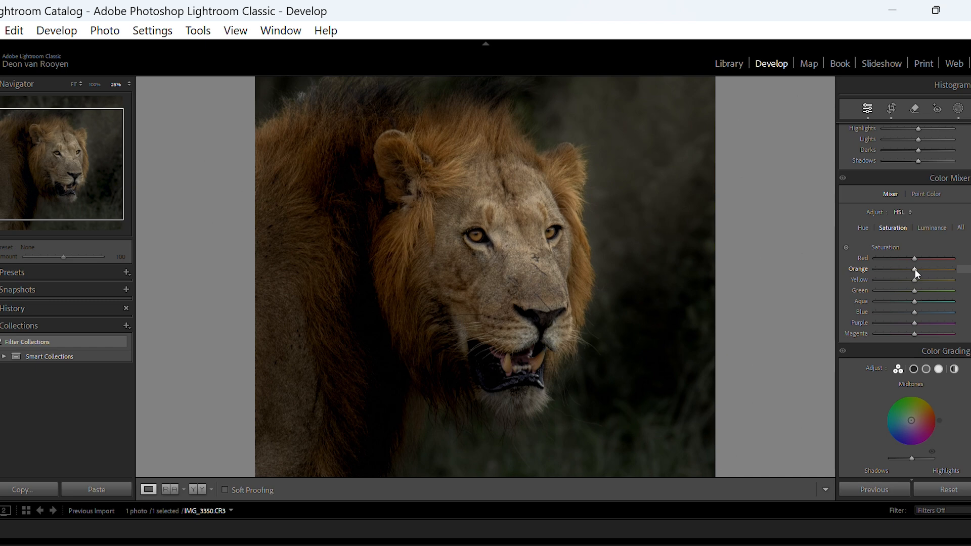
drag(914, 269, 918, 270)
click(932, 228)
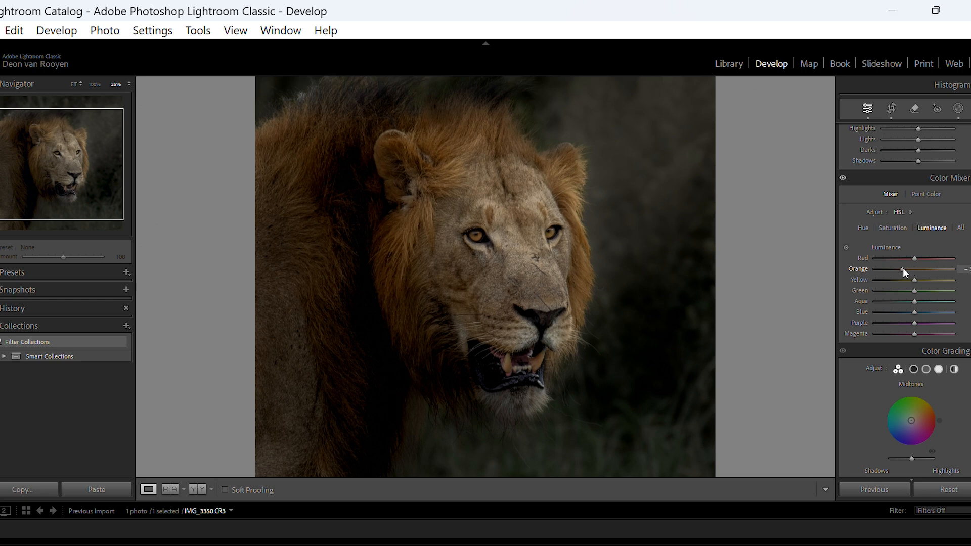
drag(903, 268, 904, 268)
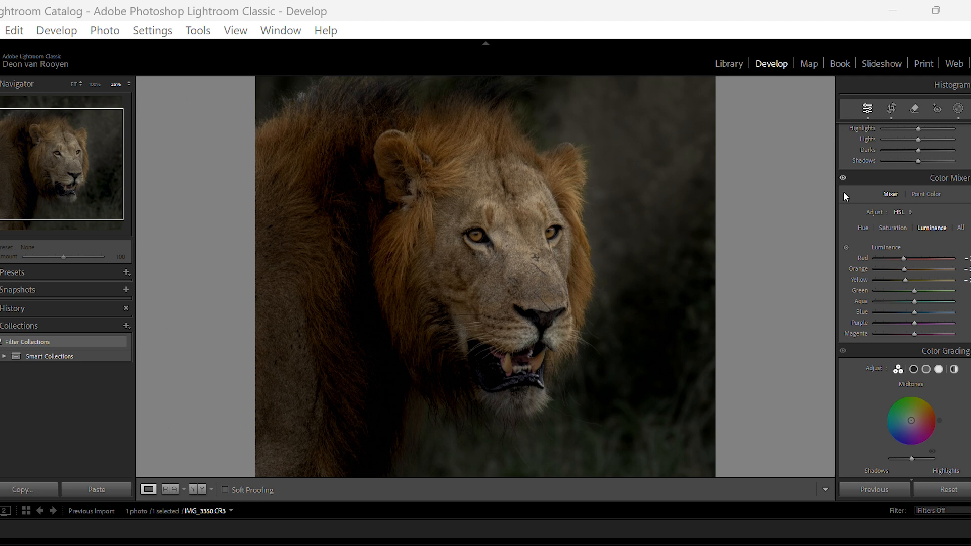
Return to the masks and select the background mask for further adjustment
click(957, 111)
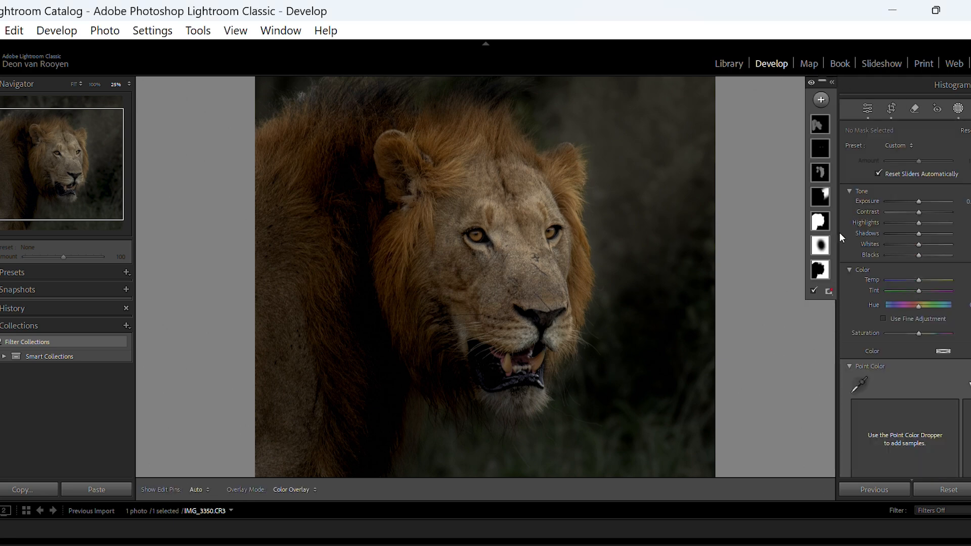
click(820, 273)
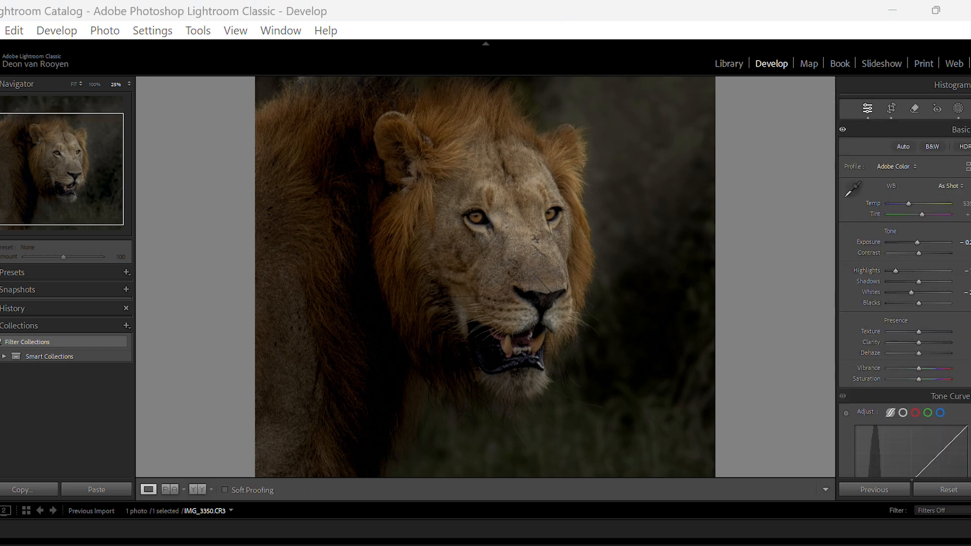
Apply a slight dark post-crop vignette in Highlight Priority style and check the whole portrait at 12.5% zoom
scroll(905, 300, down, 15)
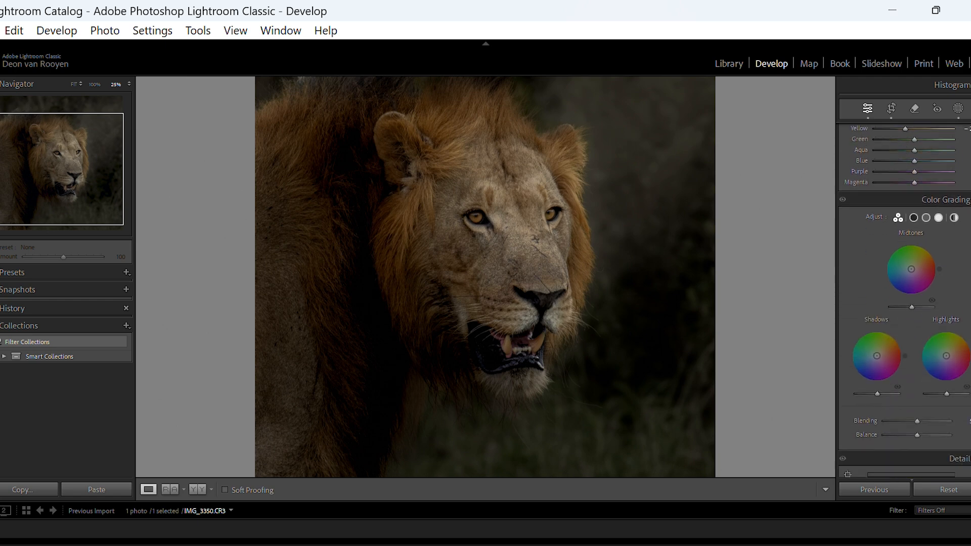
scroll(905, 300, down, 4)
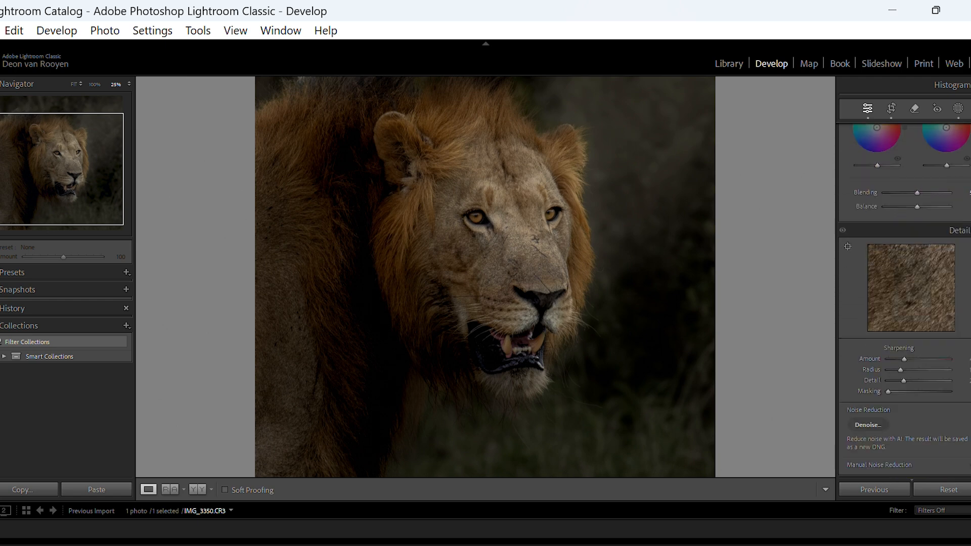
scroll(906, 301, down, 5)
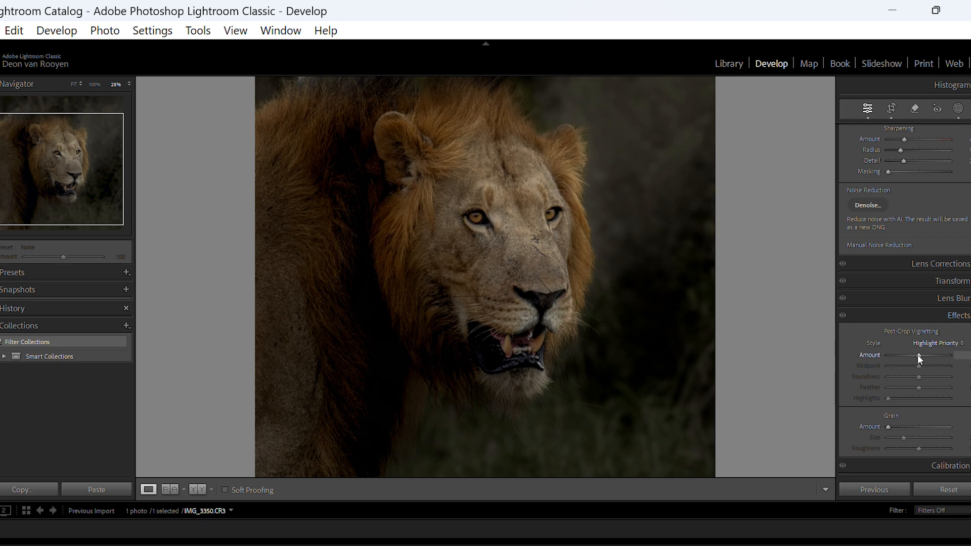
drag(918, 354, 916, 354)
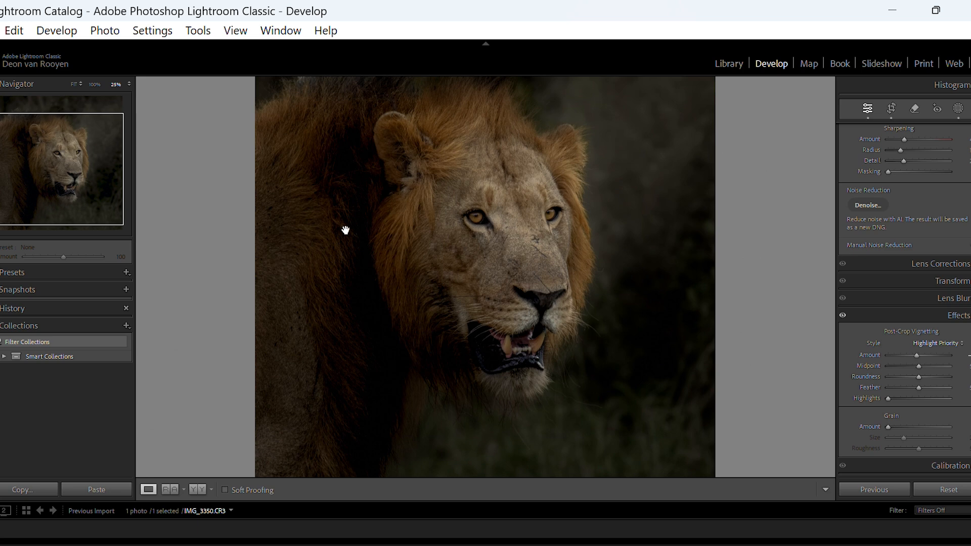
key(ctrl+minus)
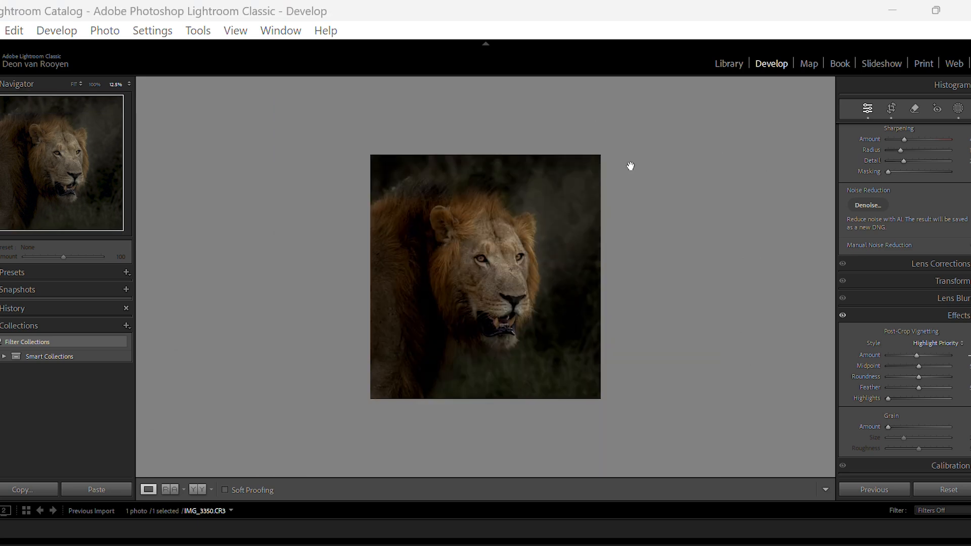
scroll(904, 297, up, 5)
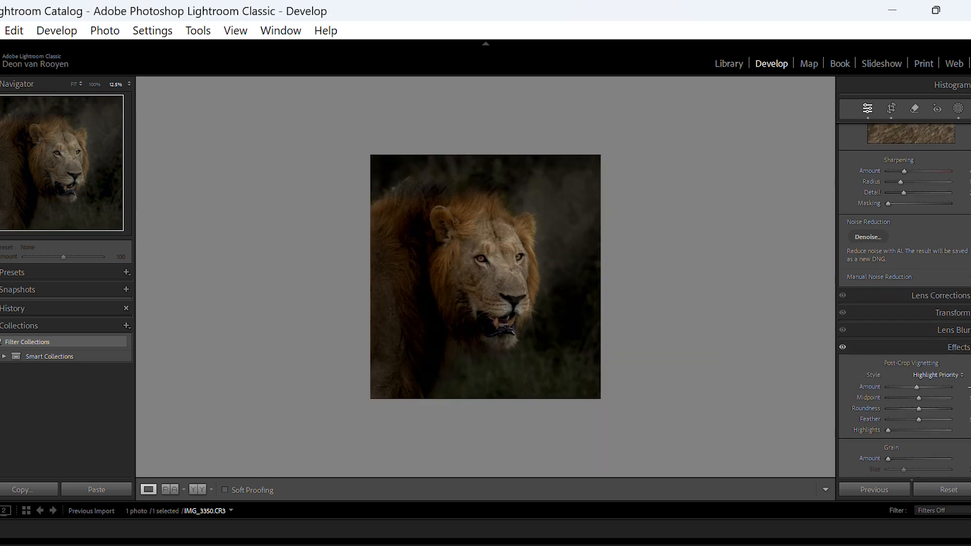
scroll(905, 298, down, 2)
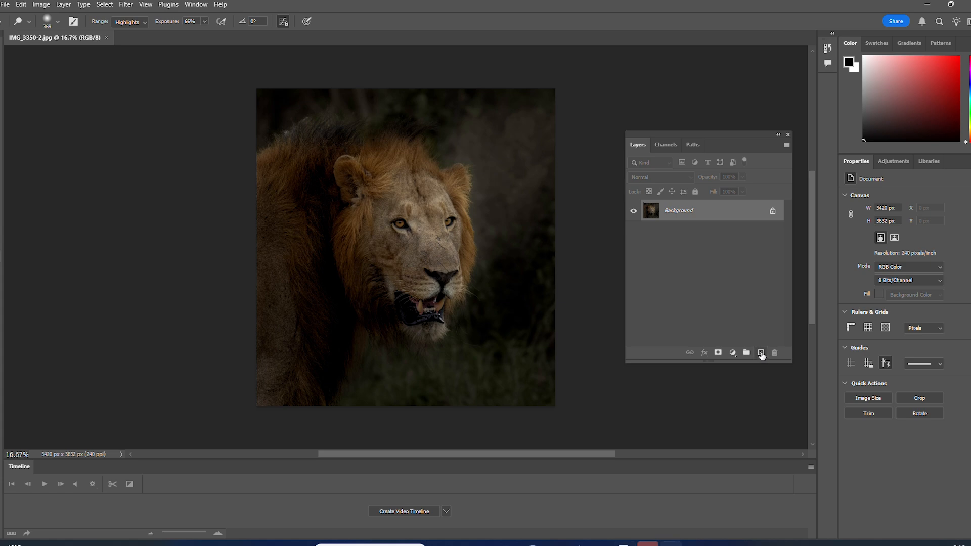
In Photoshop, add a layer above the lion image filled with 50% gray at 50% opacity, and set its blend mode to Overlay
click(761, 353)
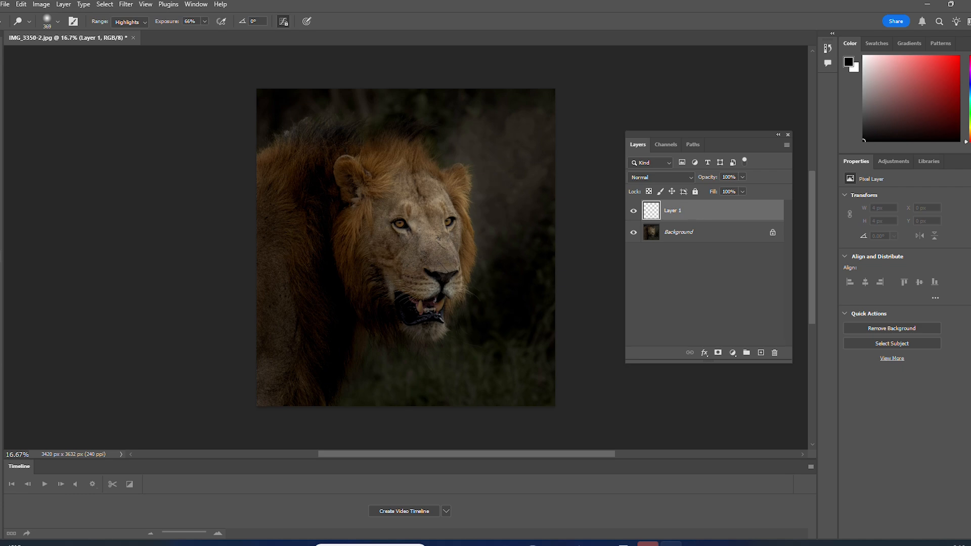
click(21, 5)
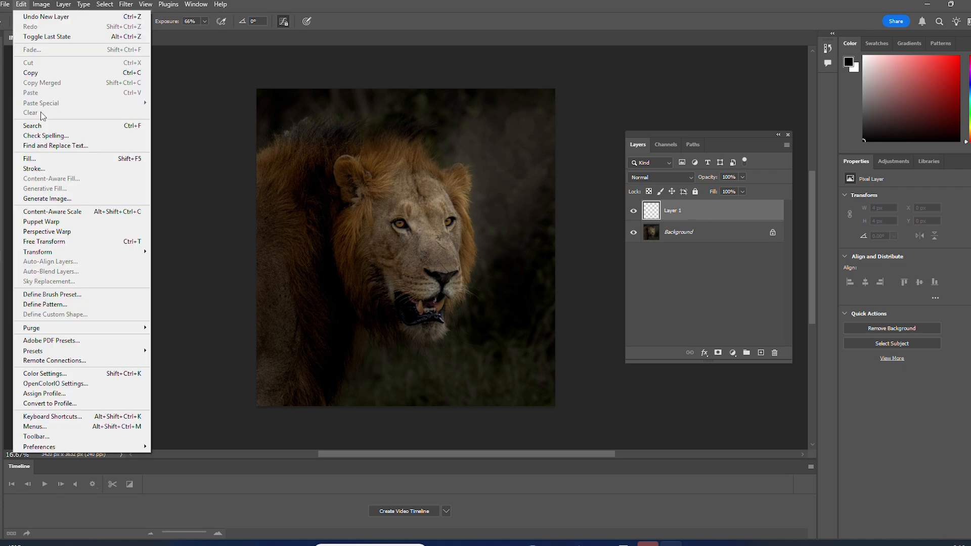
click(48, 159)
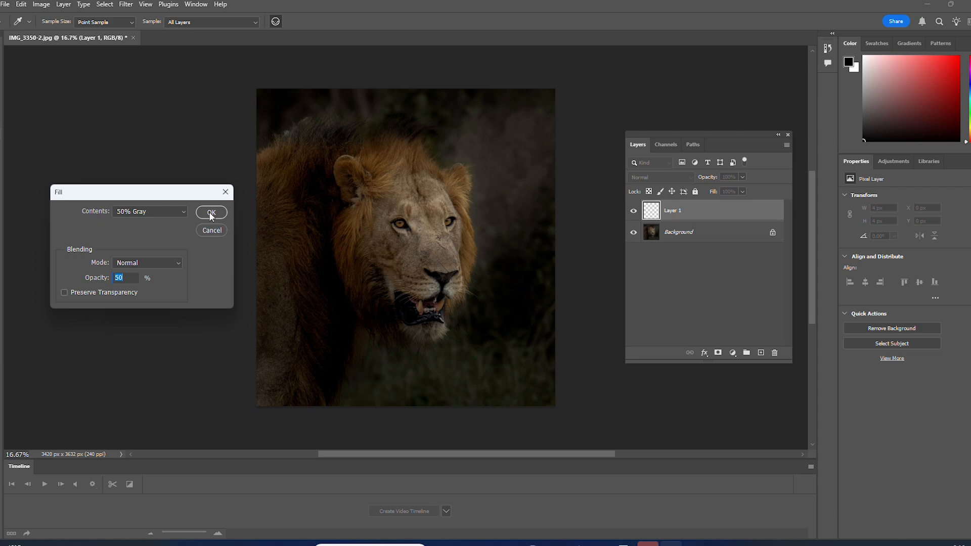
click(211, 213)
key(o)
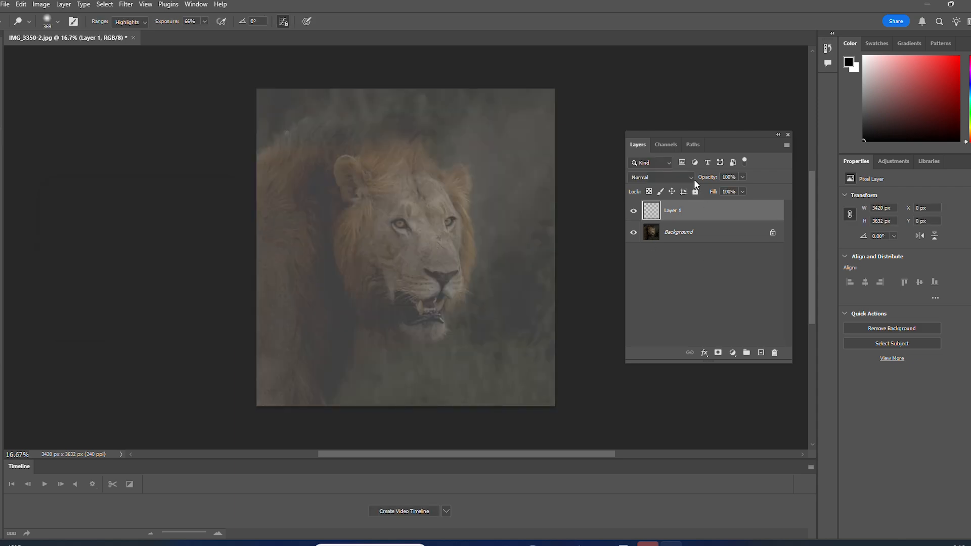
click(691, 177)
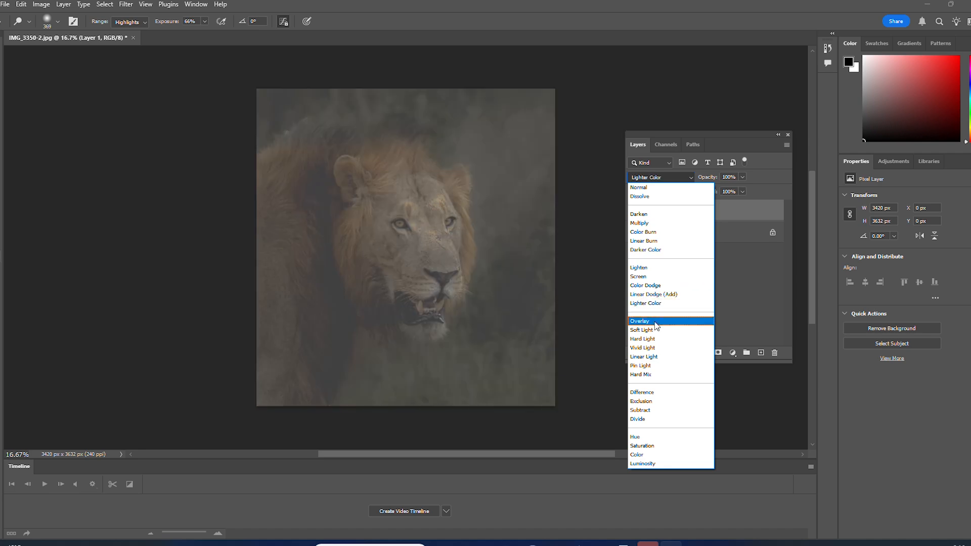
click(656, 325)
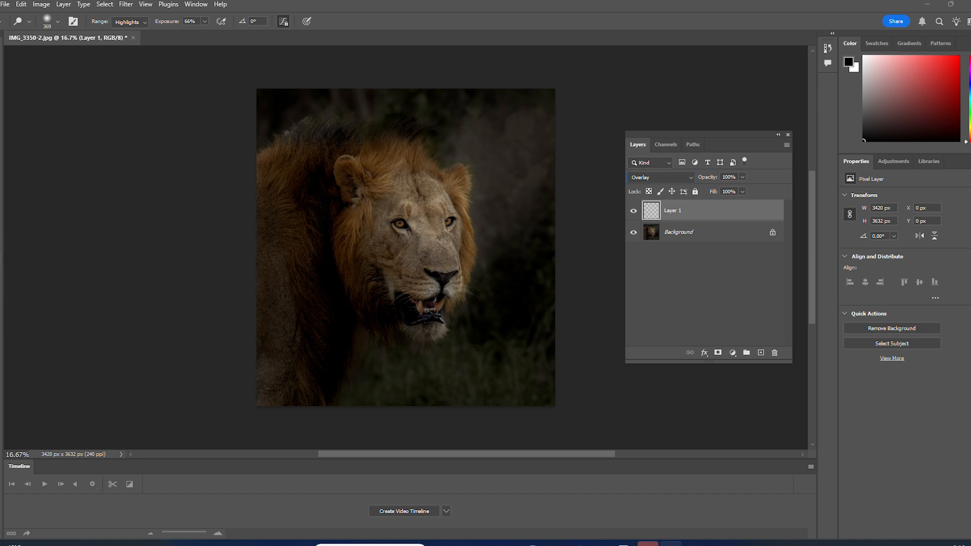
Set the Dodge tool's soft round brush to 495 px with 29% exposure
click(203, 22)
drag(202, 32, 202, 32)
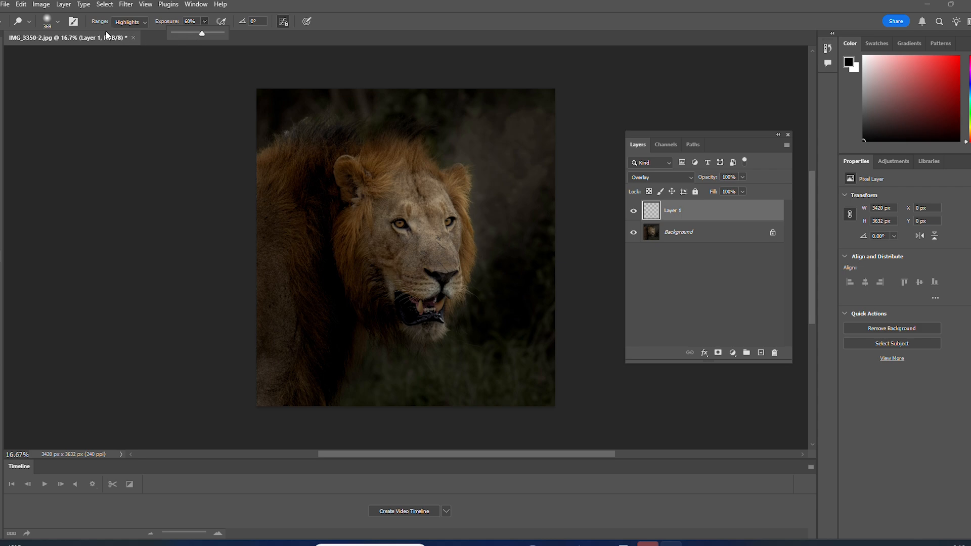
click(58, 22)
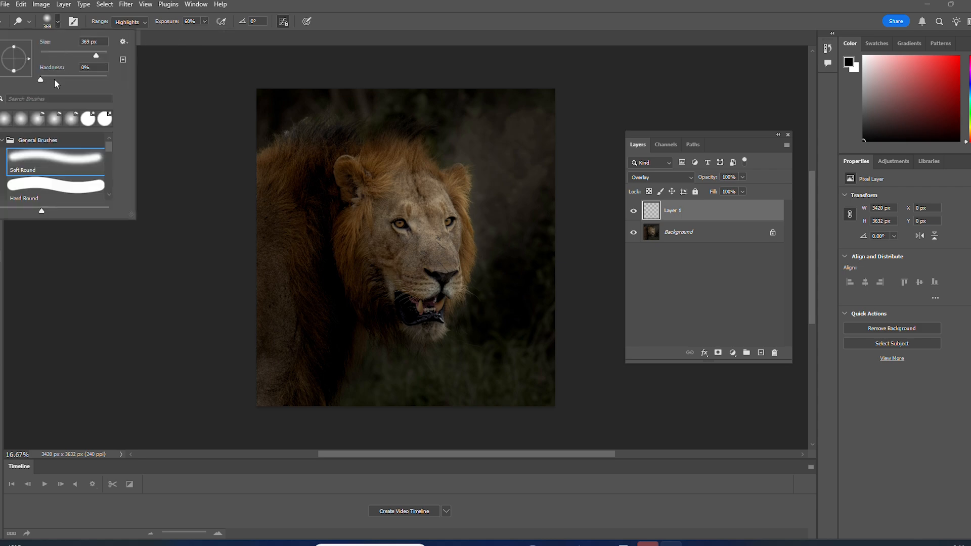
drag(95, 53, 105, 53)
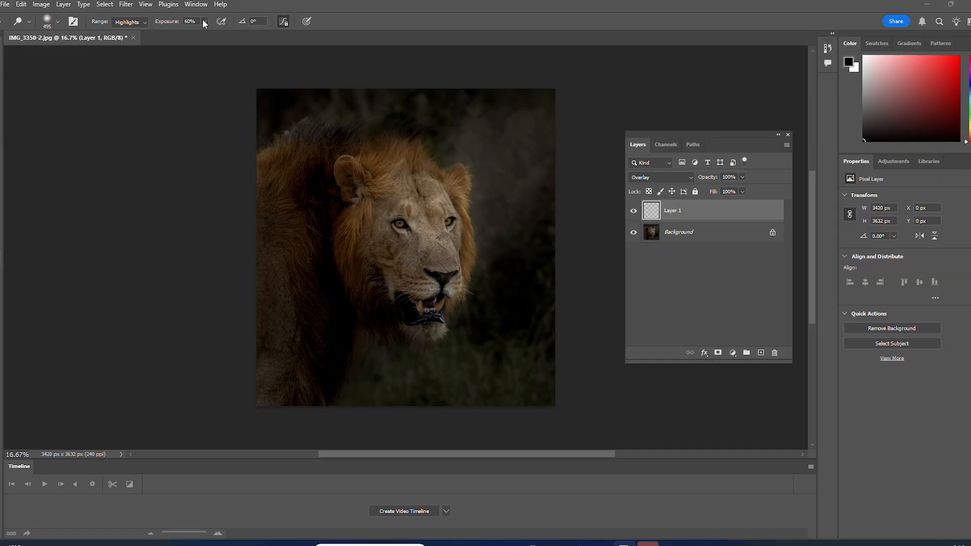
click(204, 21)
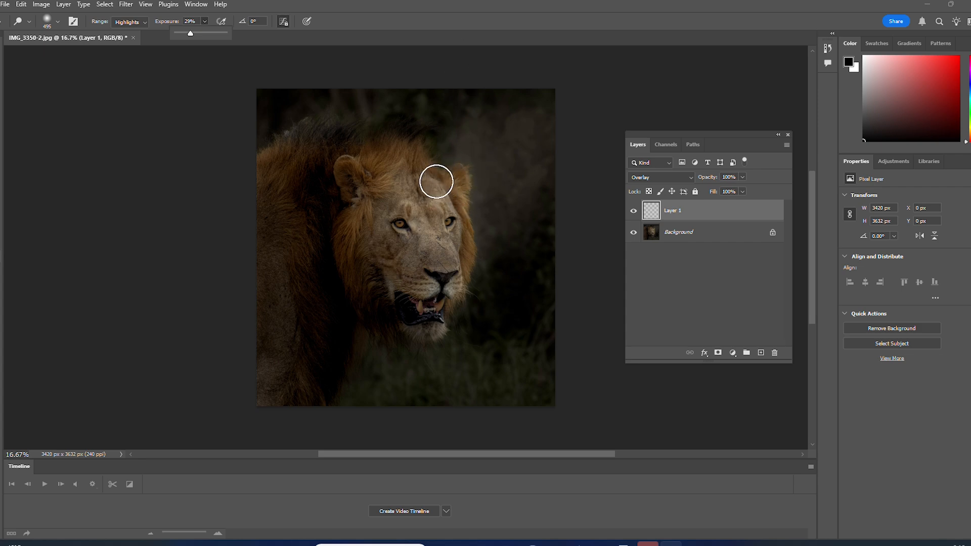
Dodge the highlights on the gray Overlay layer over the lion's forehead, face, upper mane, ear, muzzle and chin
click(426, 179)
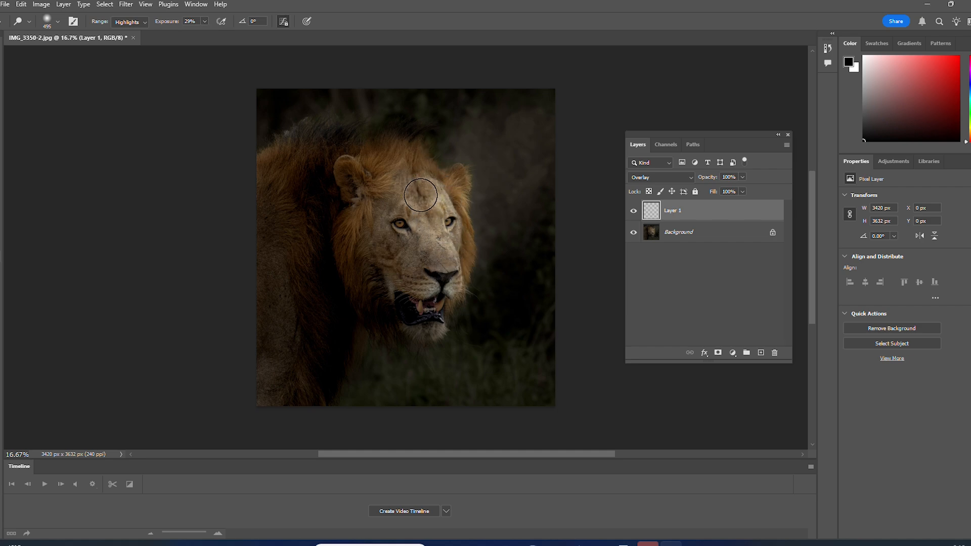
mouse_move(397, 158)
mouse_down()
mouse_move(385, 174)
mouse_move(356, 164)
mouse_move(376, 189)
mouse_move(368, 204)
mouse_move(377, 214)
mouse_move(408, 207)
mouse_move(447, 277)
mouse_up()
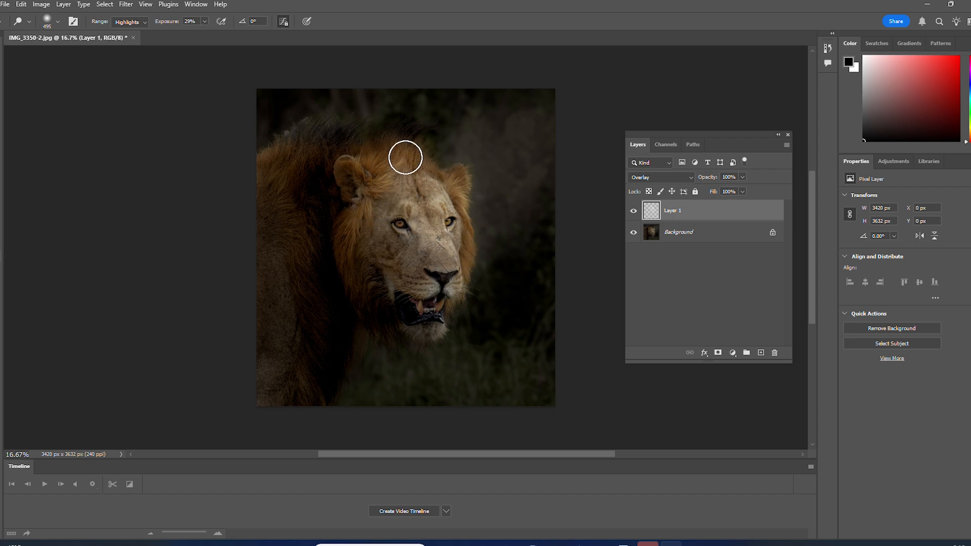
mouse_move(365, 177)
mouse_down()
mouse_move(334, 164)
mouse_move(360, 206)
mouse_move(339, 208)
mouse_move(361, 183)
mouse_up()
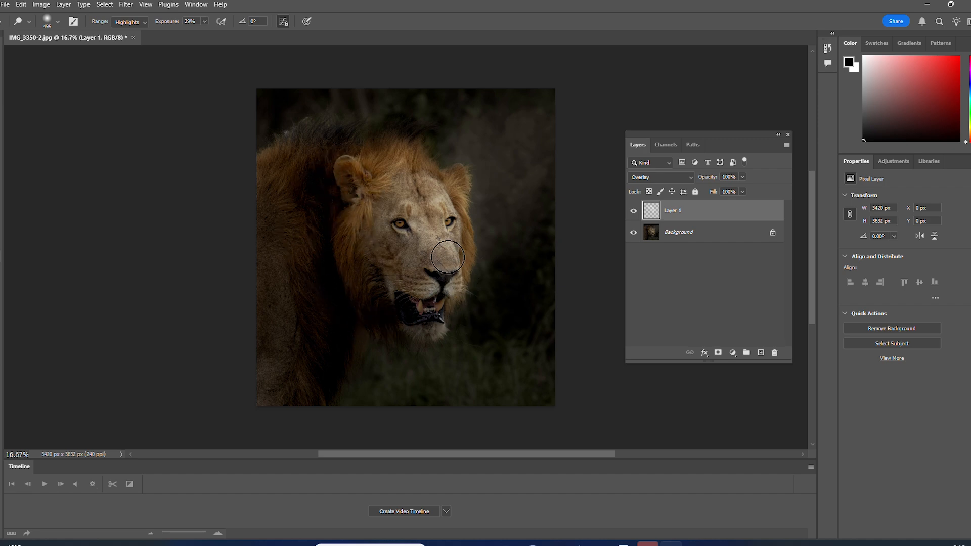
mouse_move(446, 256)
mouse_down()
mouse_move(448, 289)
mouse_move(431, 325)
mouse_up()
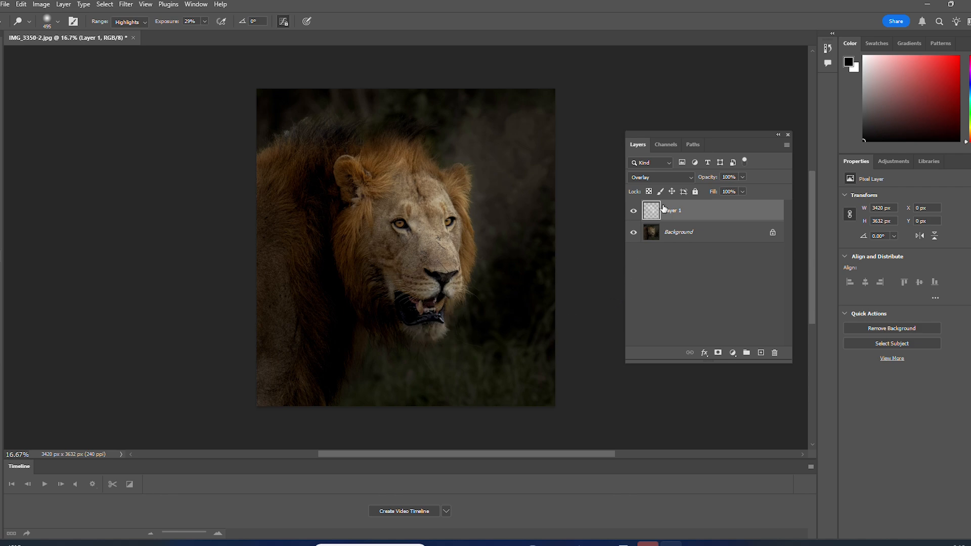